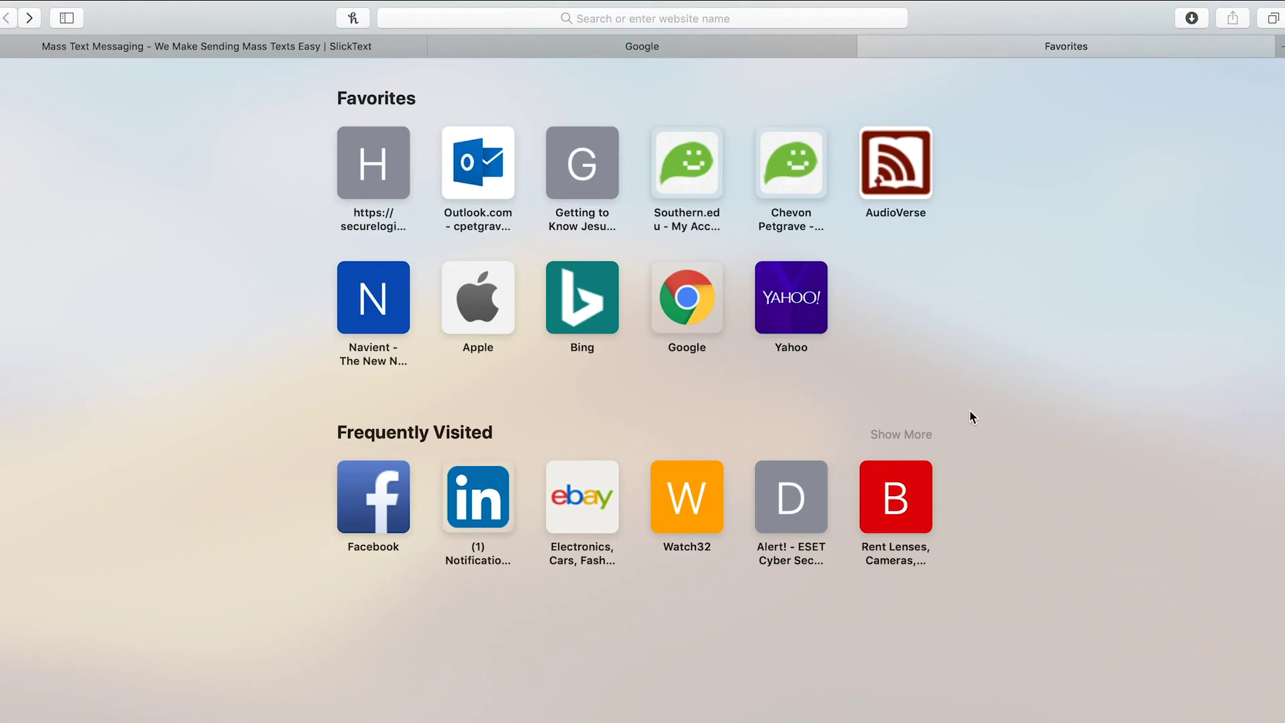
Load adventistgiving.org in Safari by typing 'advent' into the address bar.
left_click(635, 18)
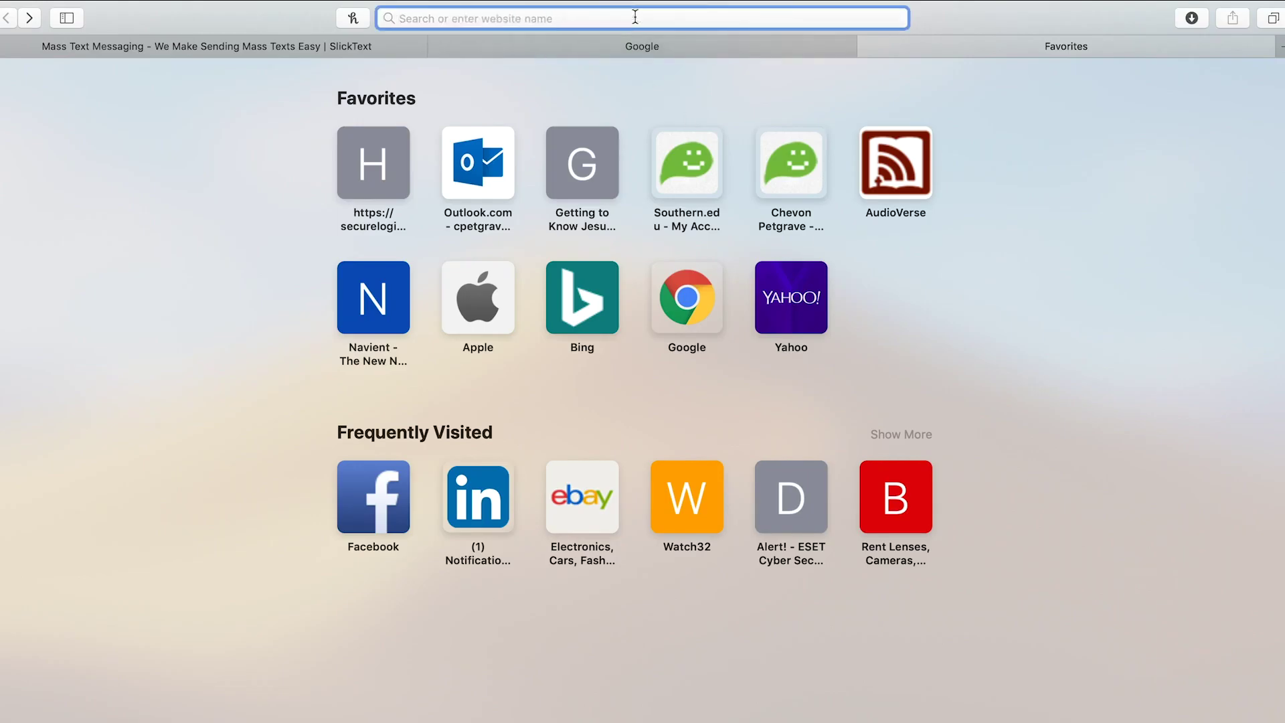
type("advent")
key("Return")
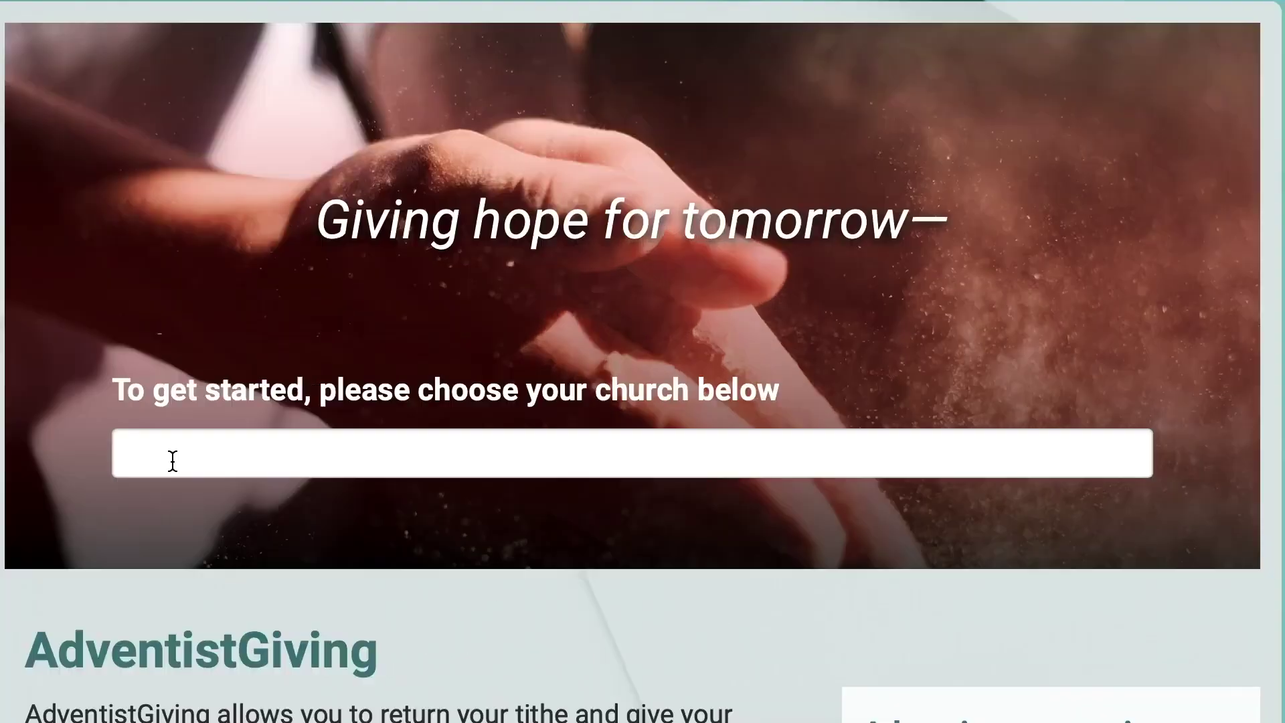
Search churches for 'Sharon' and select Charlotte Sharon Seventh-day Adventist Church from the results.
left_click(324, 415)
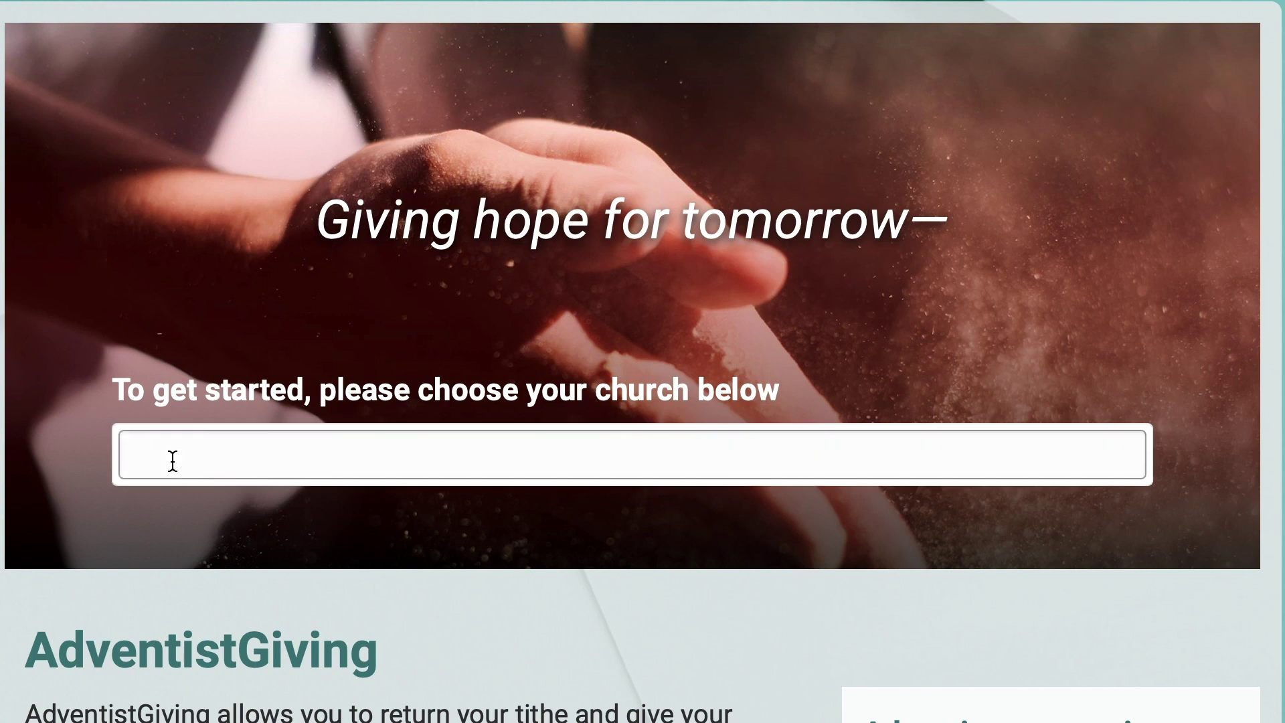
type("Sharon")
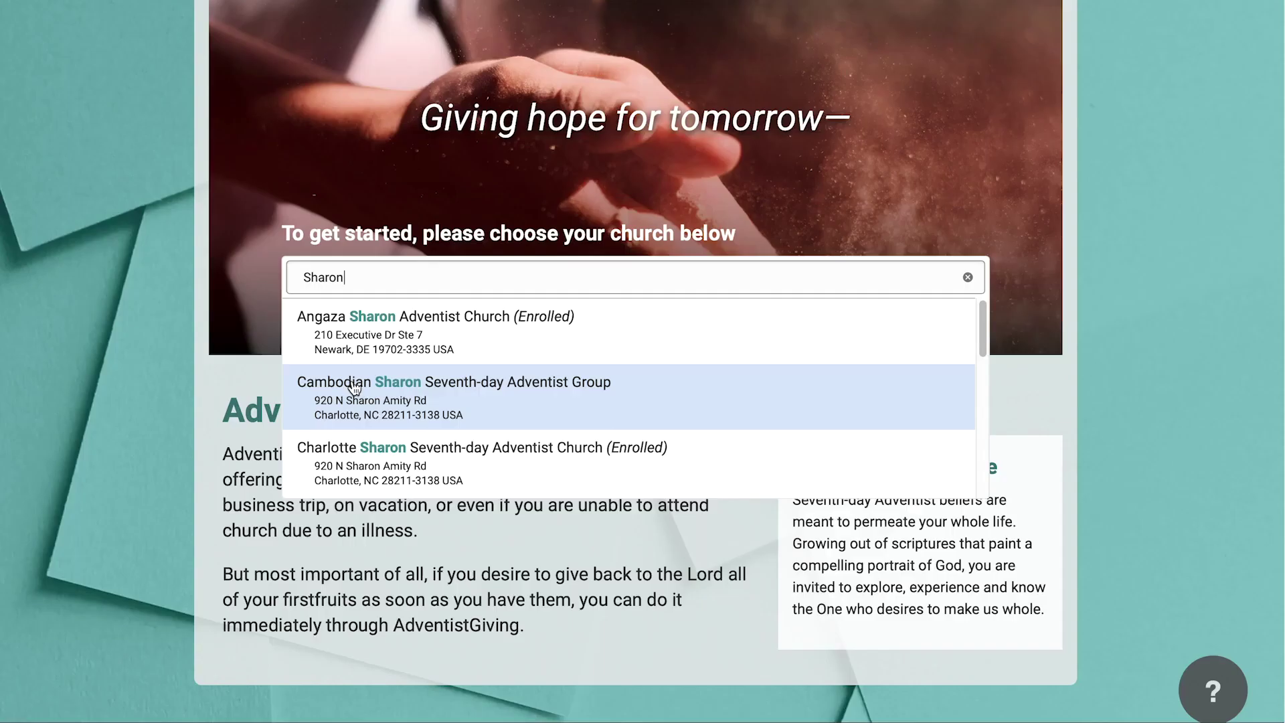
scroll(355, 388, "down", 5)
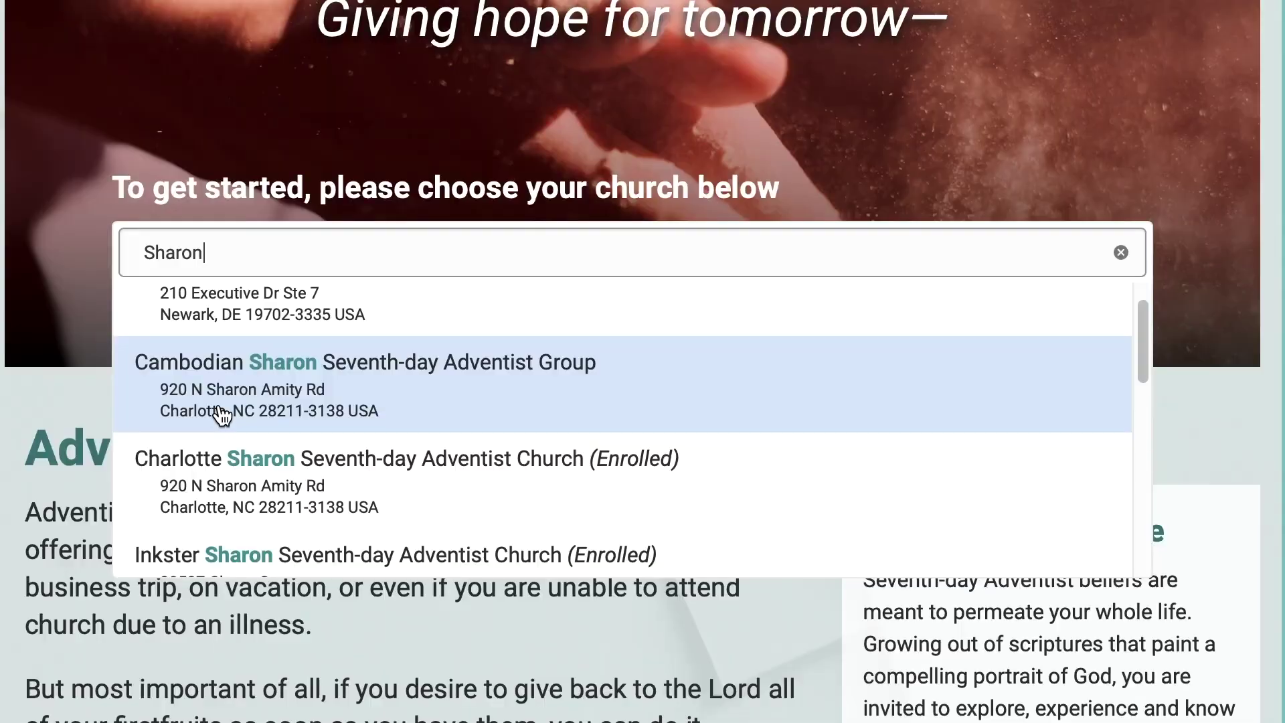
scroll(355, 398, "down", 5)
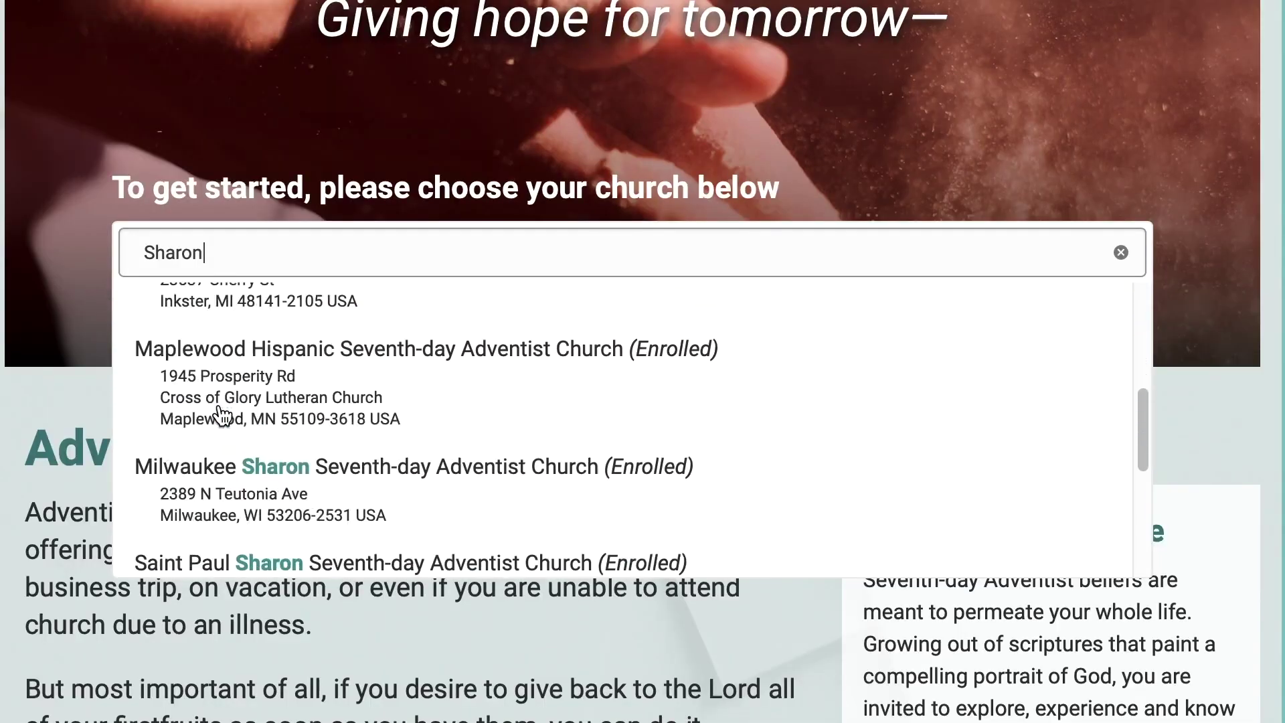
scroll(217, 417, "down", 3)
scroll(219, 414, "down", 1)
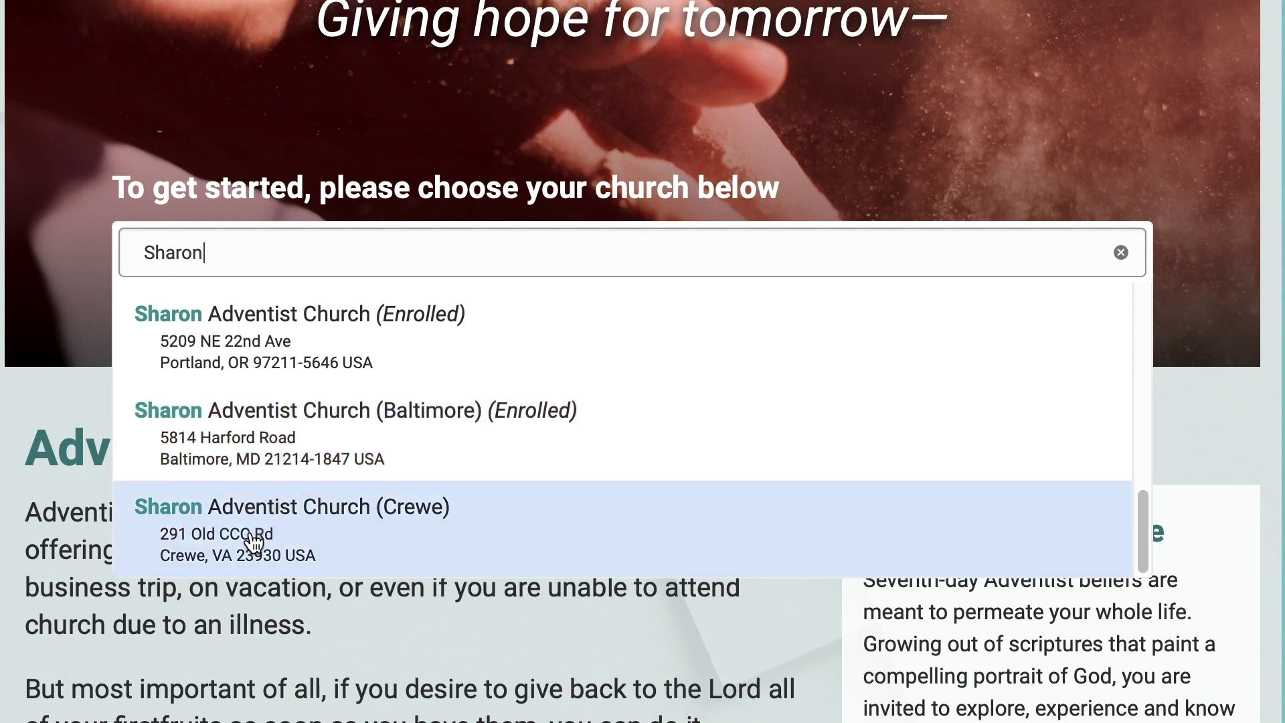
scroll(253, 535, "down", 1)
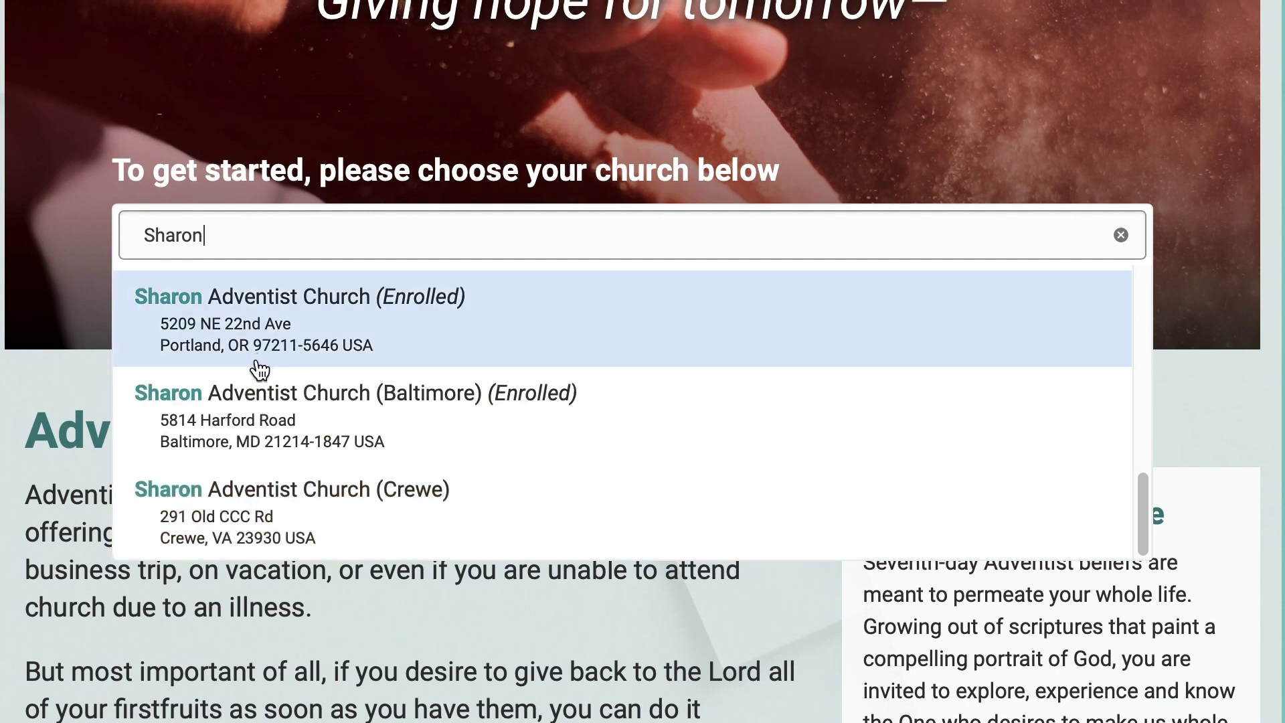
scroll(259, 368, "up", 2)
scroll(260, 369, "up", 5)
scroll(260, 369, "down", 3)
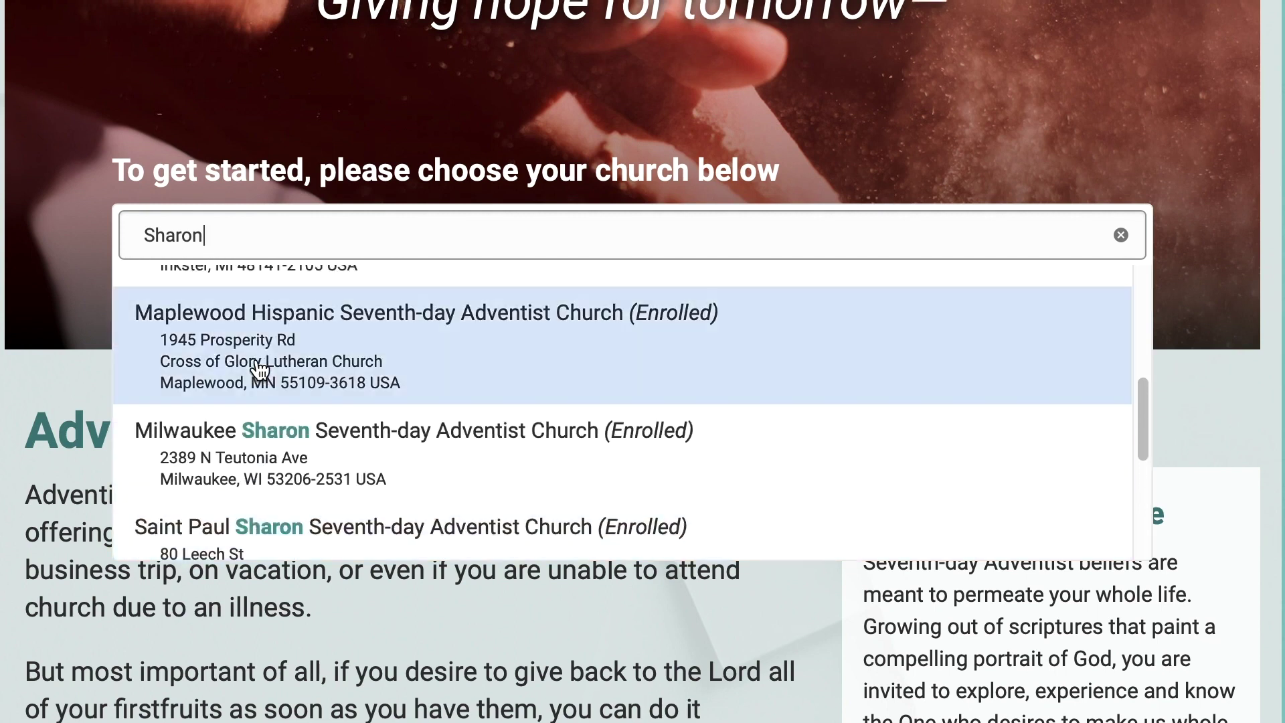
scroll(260, 369, "down", 3)
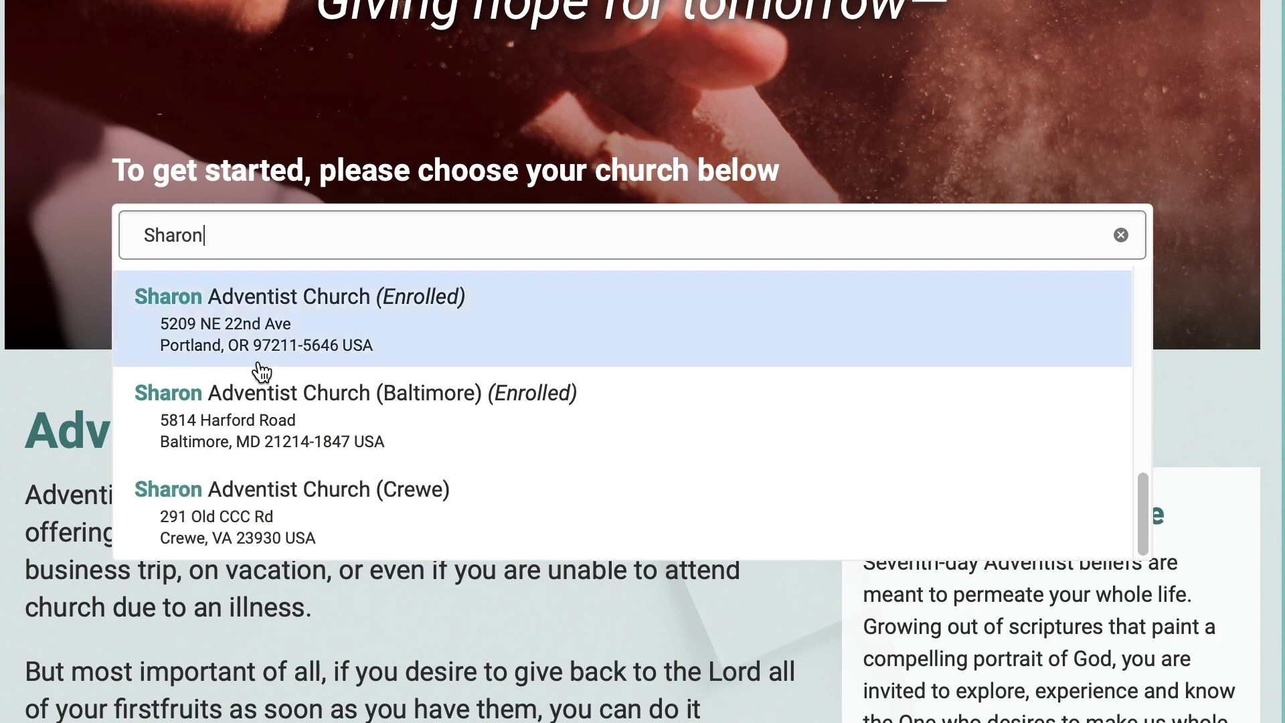
scroll(271, 420, "up", 8)
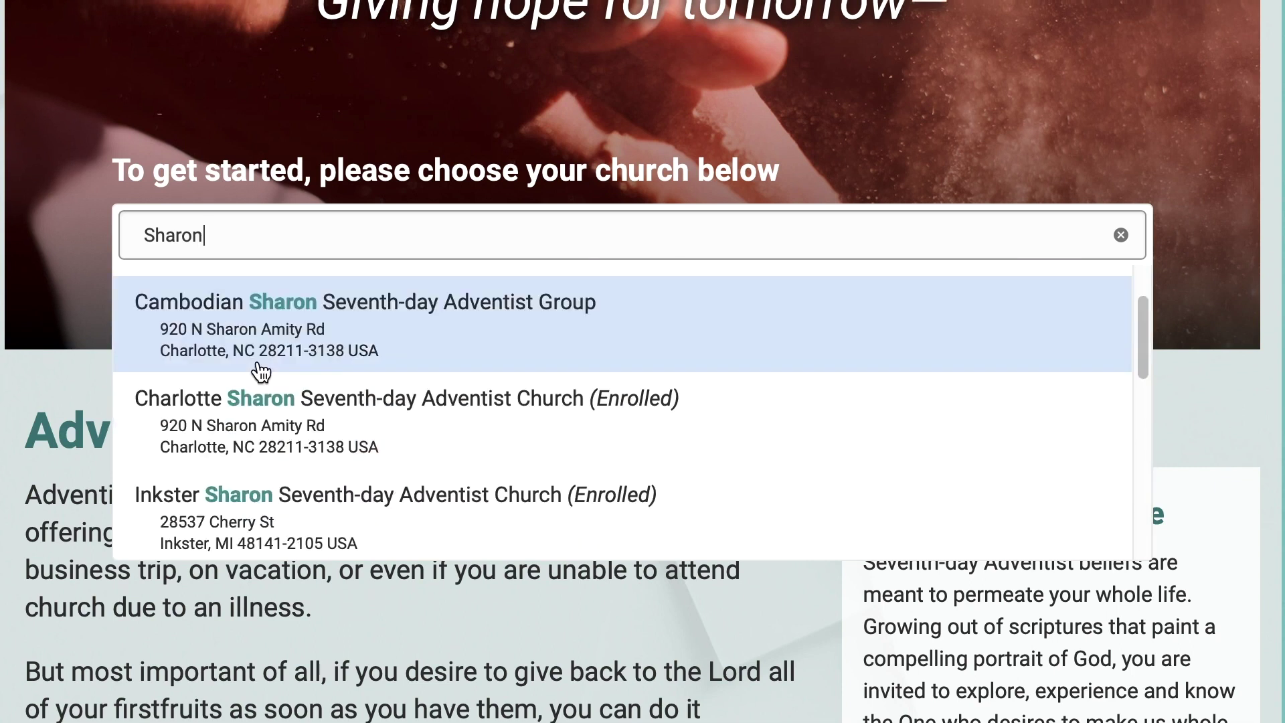
left_click(195, 426)
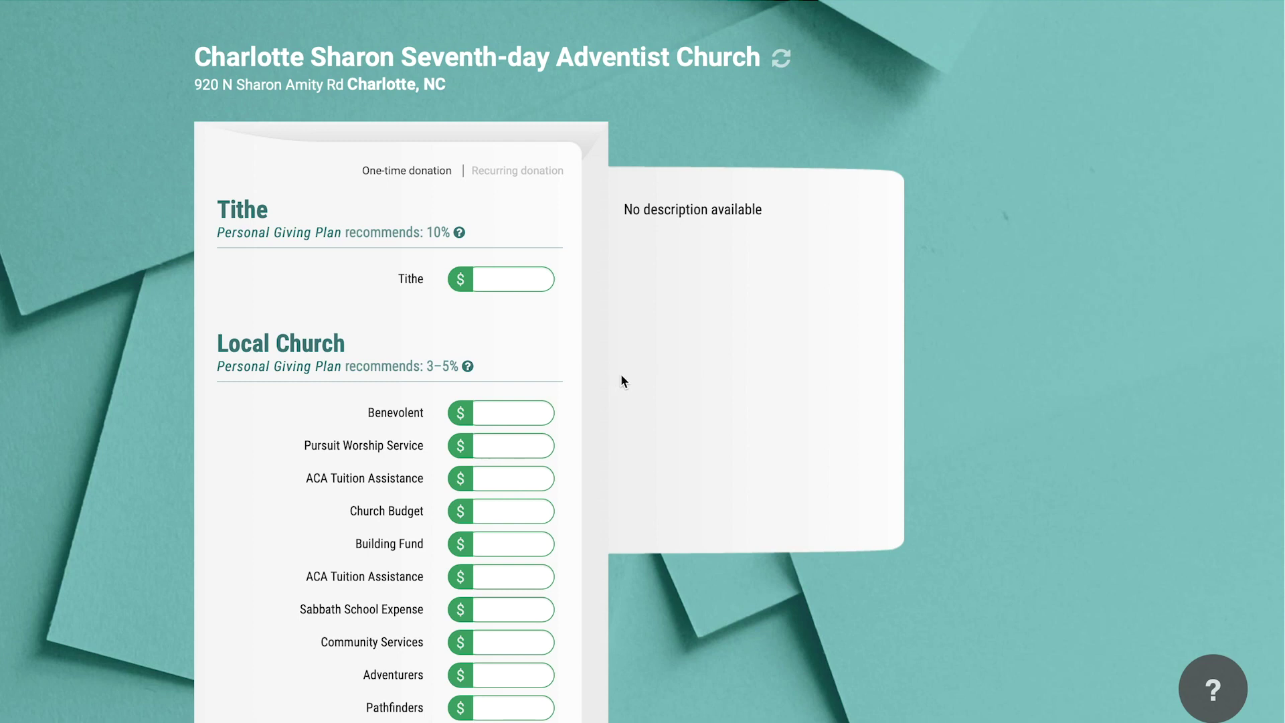
Read the Tithe, Church Budget and Building Fund descriptions, then scroll through the Conference/Union and World funds.
mouse_move(468, 278)
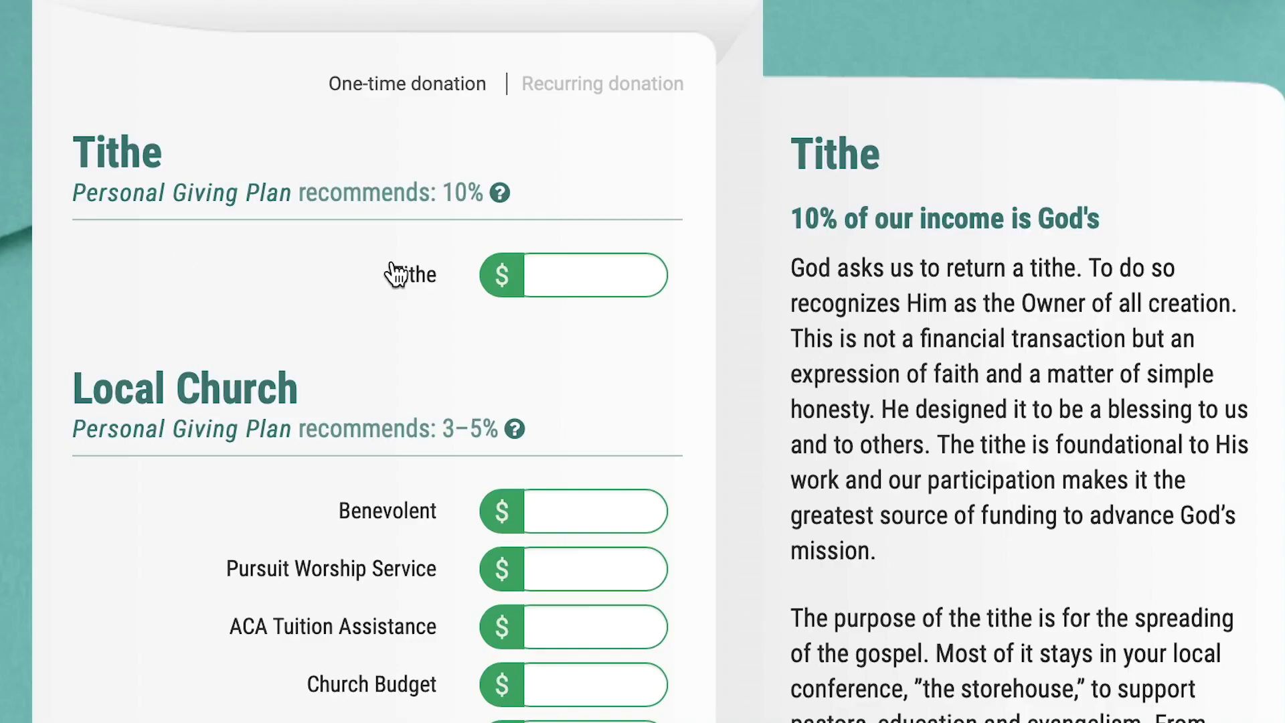
mouse_move(387, 700)
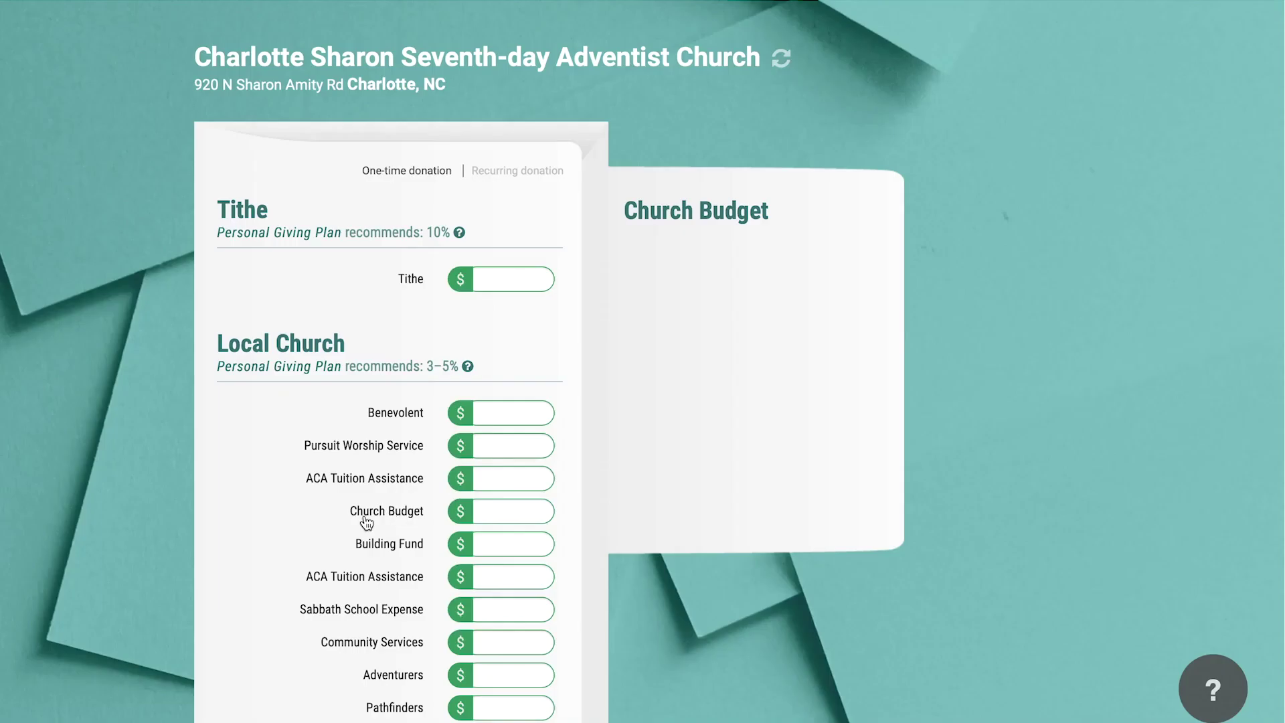
mouse_move(278, 545)
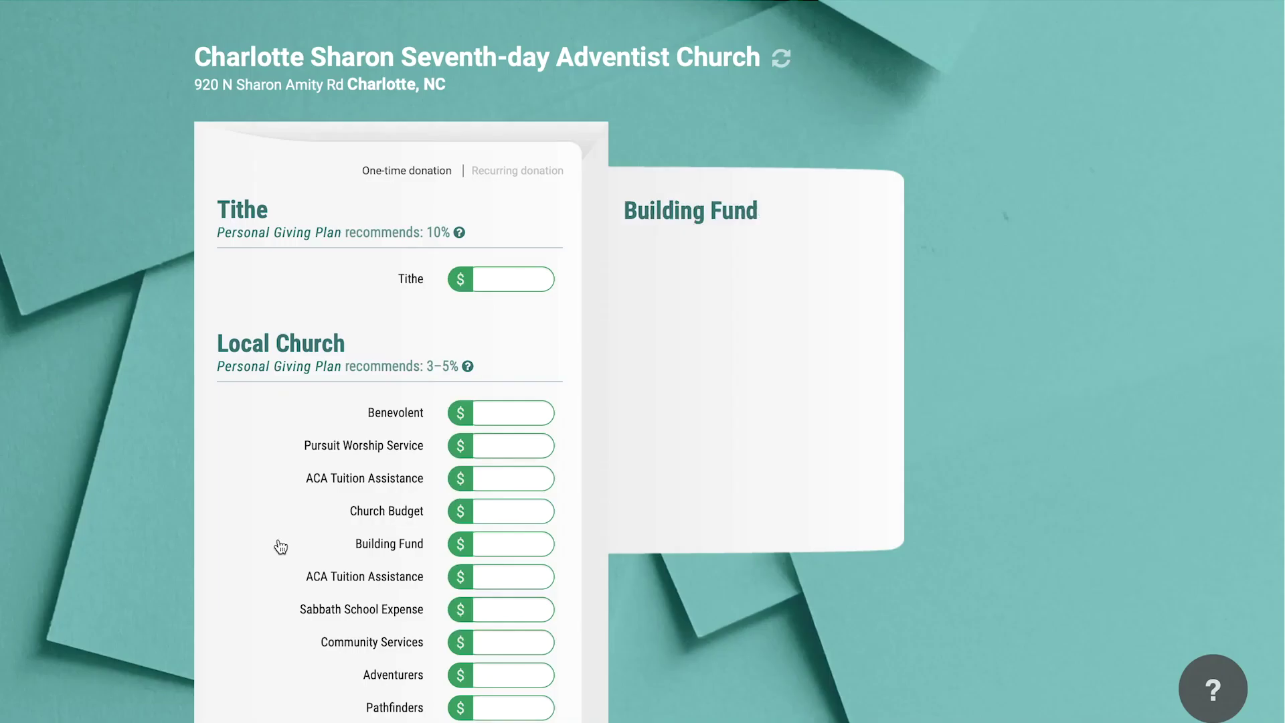
scroll(279, 544, "down", 3)
scroll(278, 546, "down", 3)
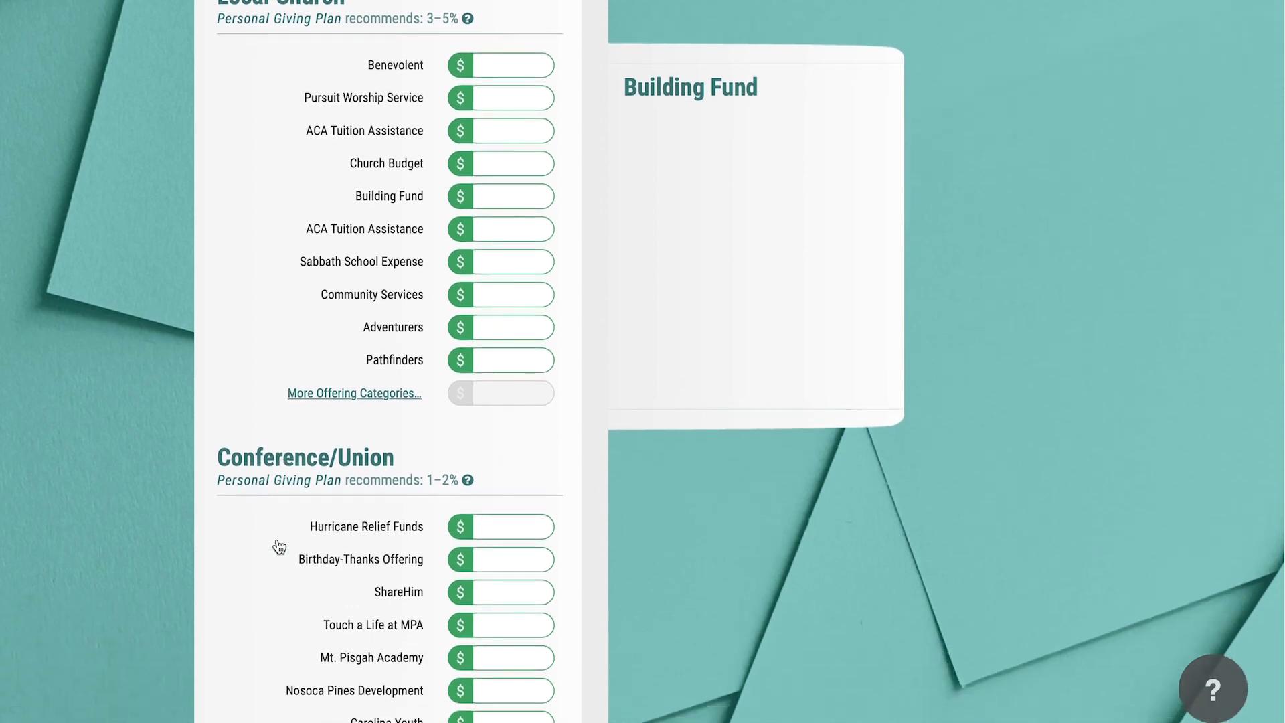
scroll(279, 546, "up", 3)
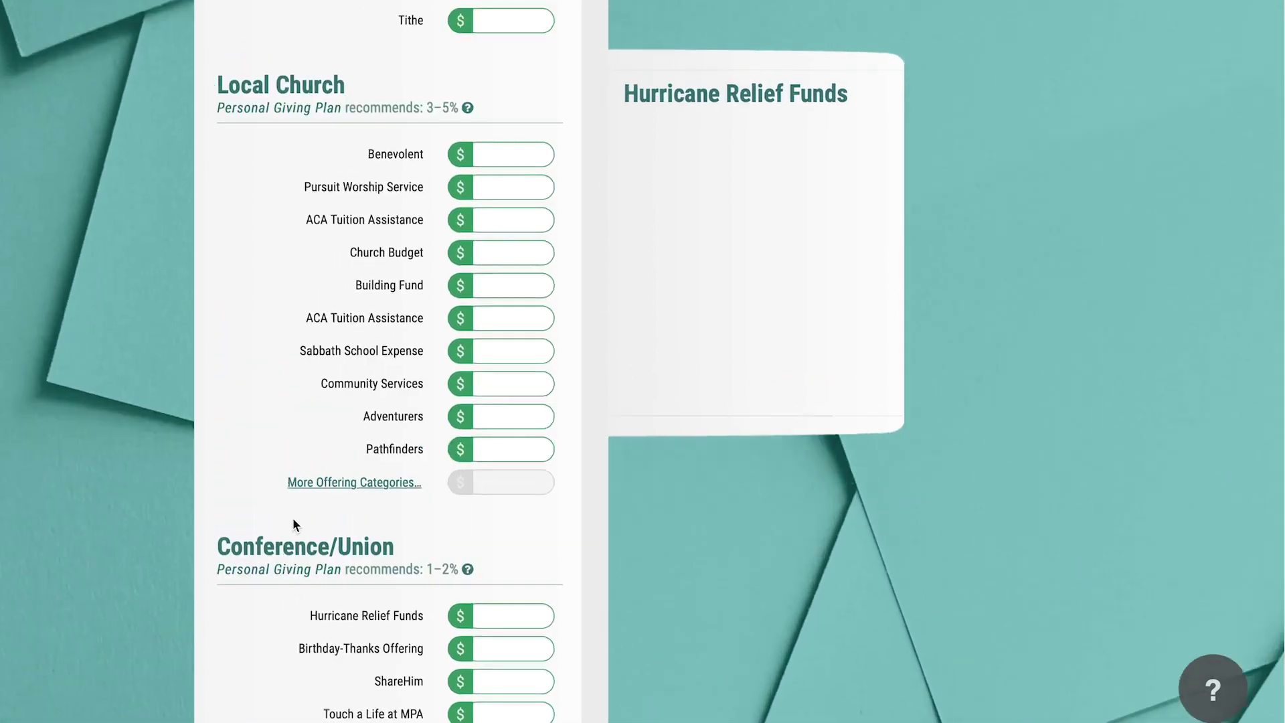
scroll(270, 621, "down", 7)
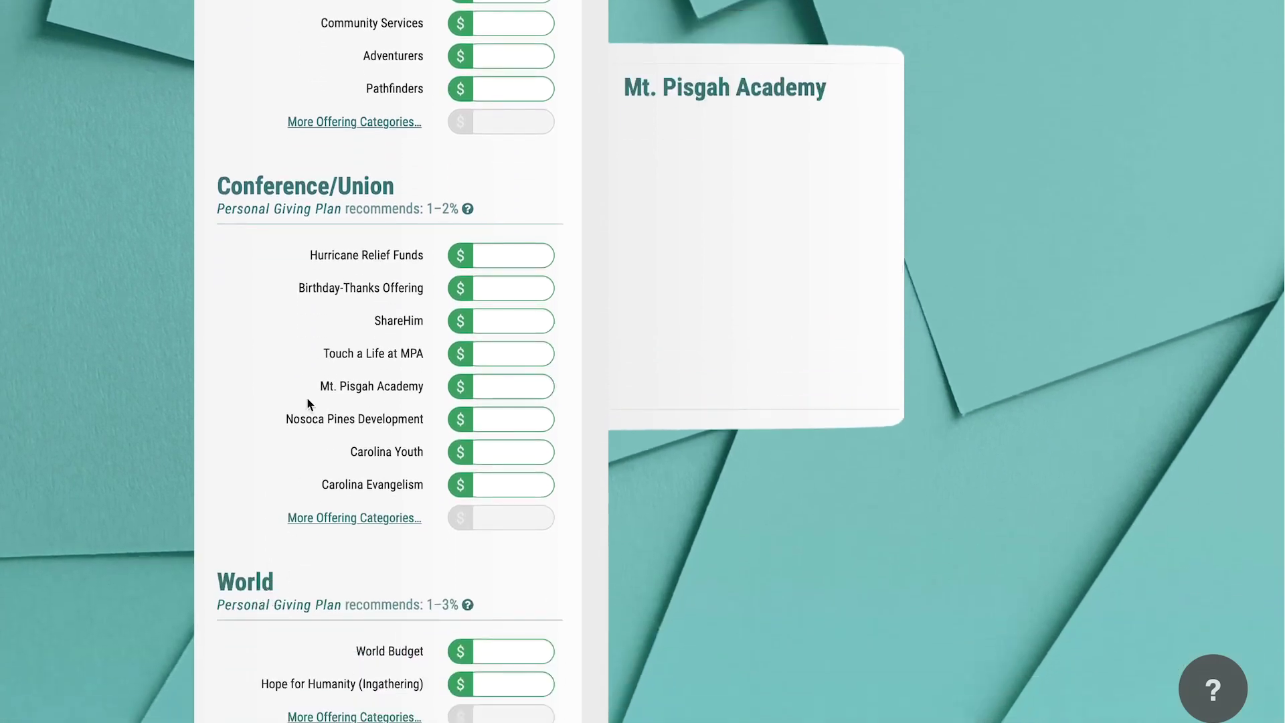
scroll(301, 399, "up", 1)
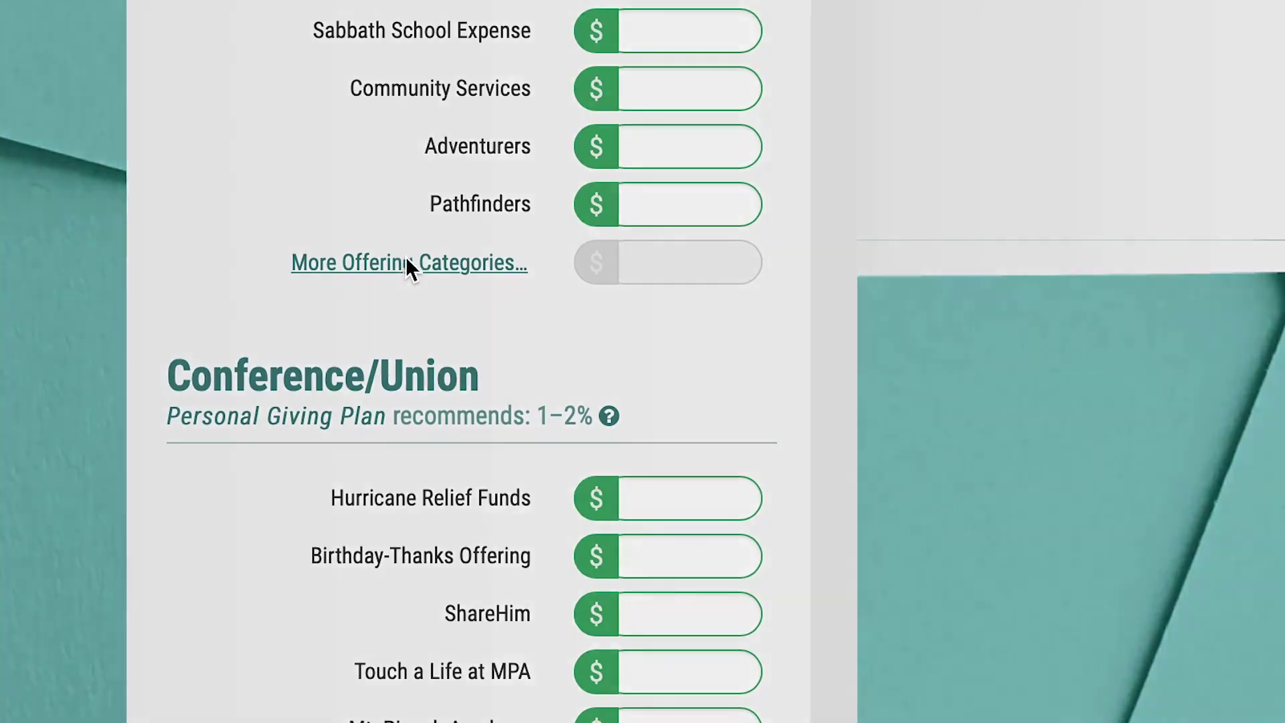
Add the Women's Ministry and Adventurers local church categories to the envelope.
left_click(406, 261)
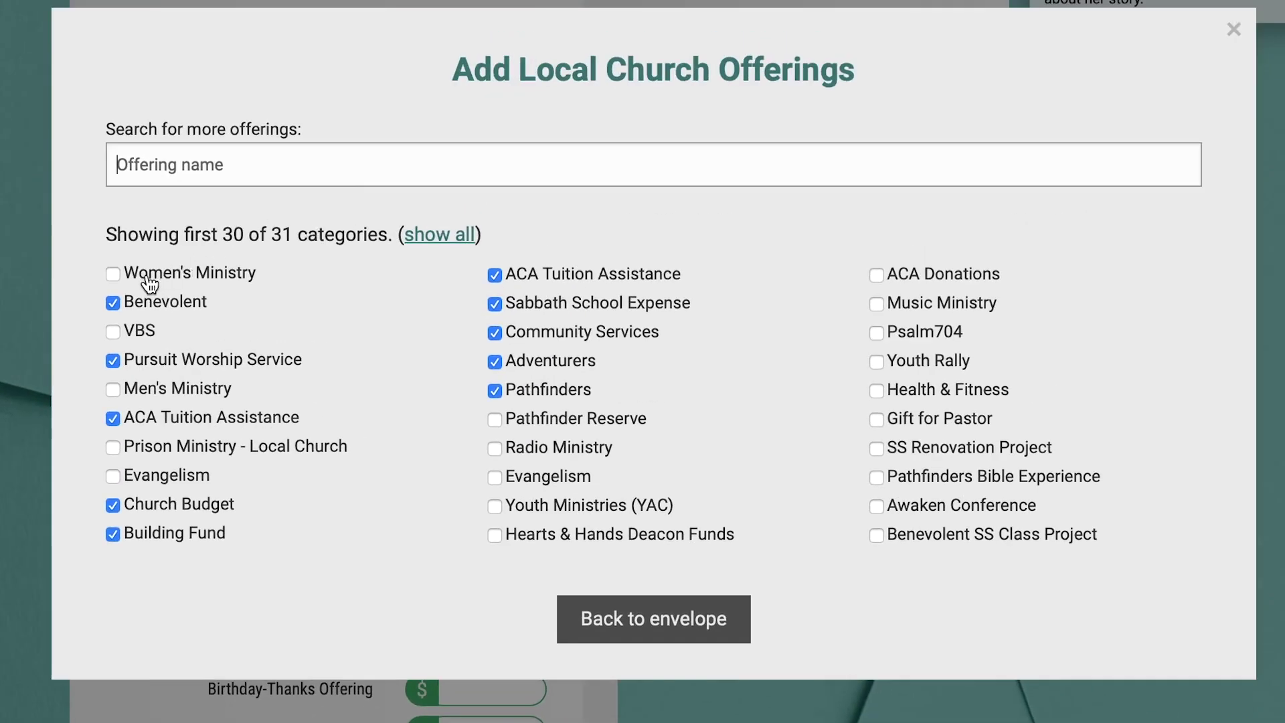
left_click(112, 274)
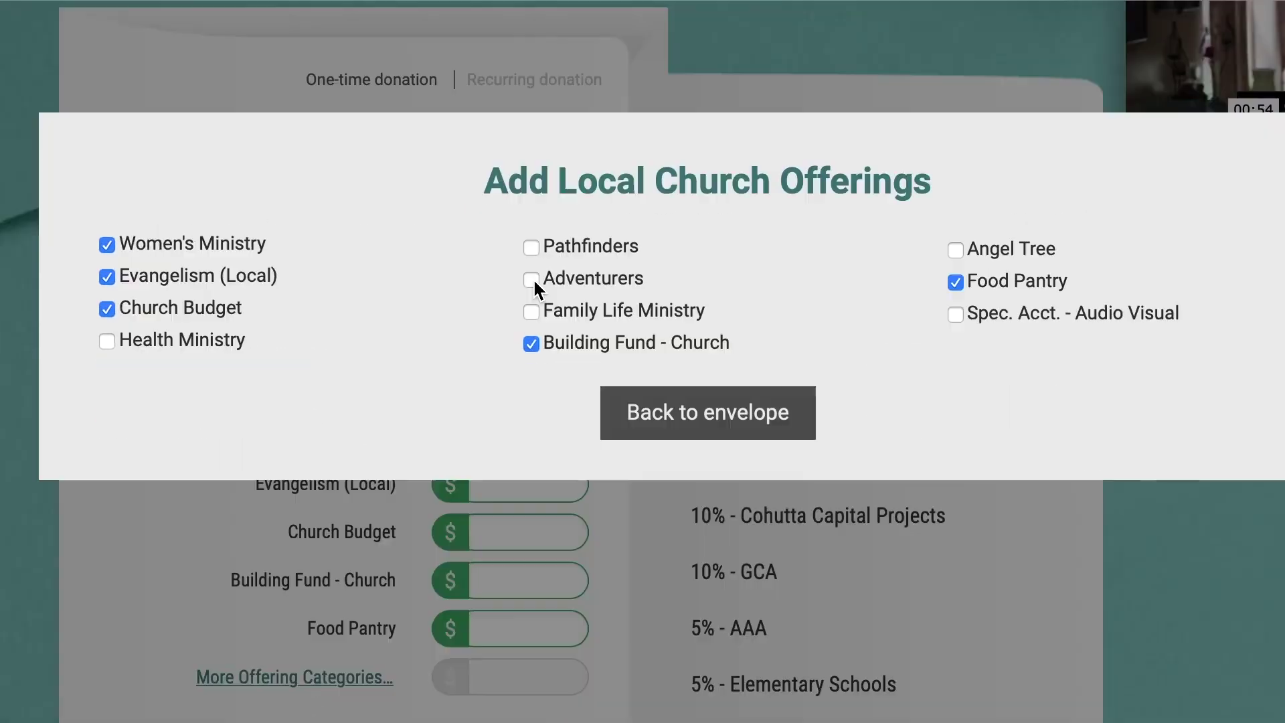
left_click(532, 278)
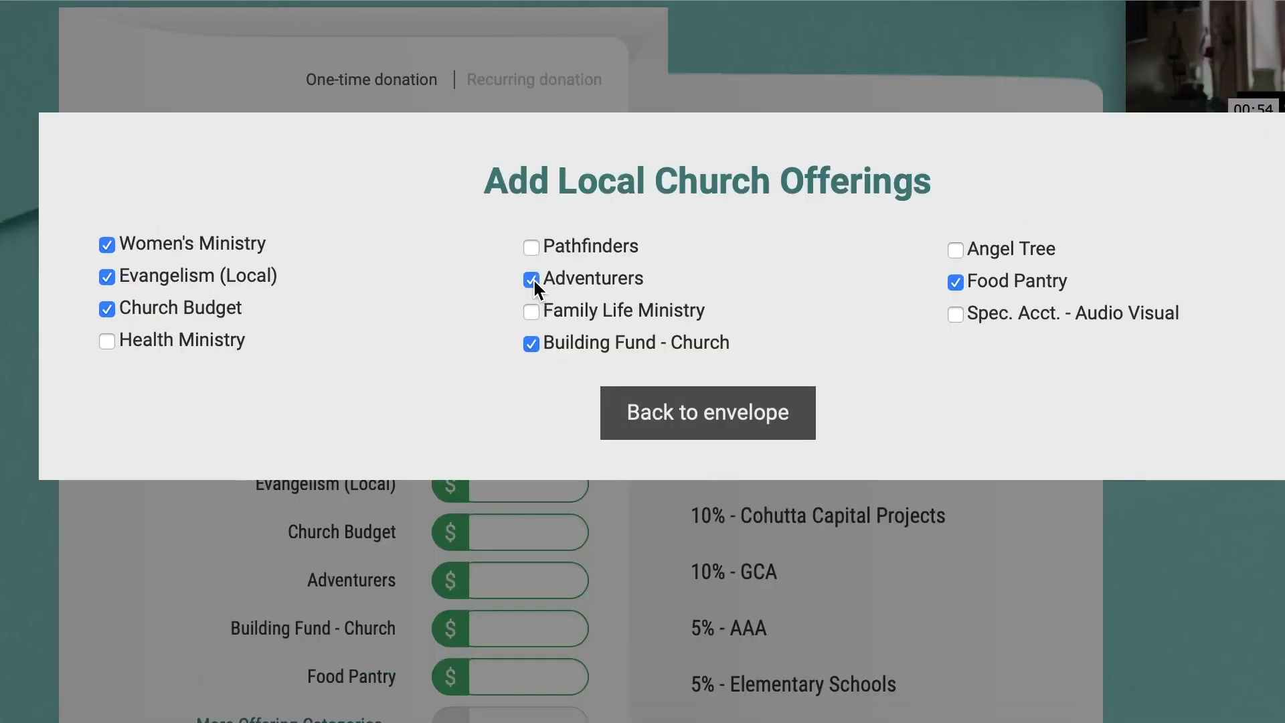
left_click(708, 418)
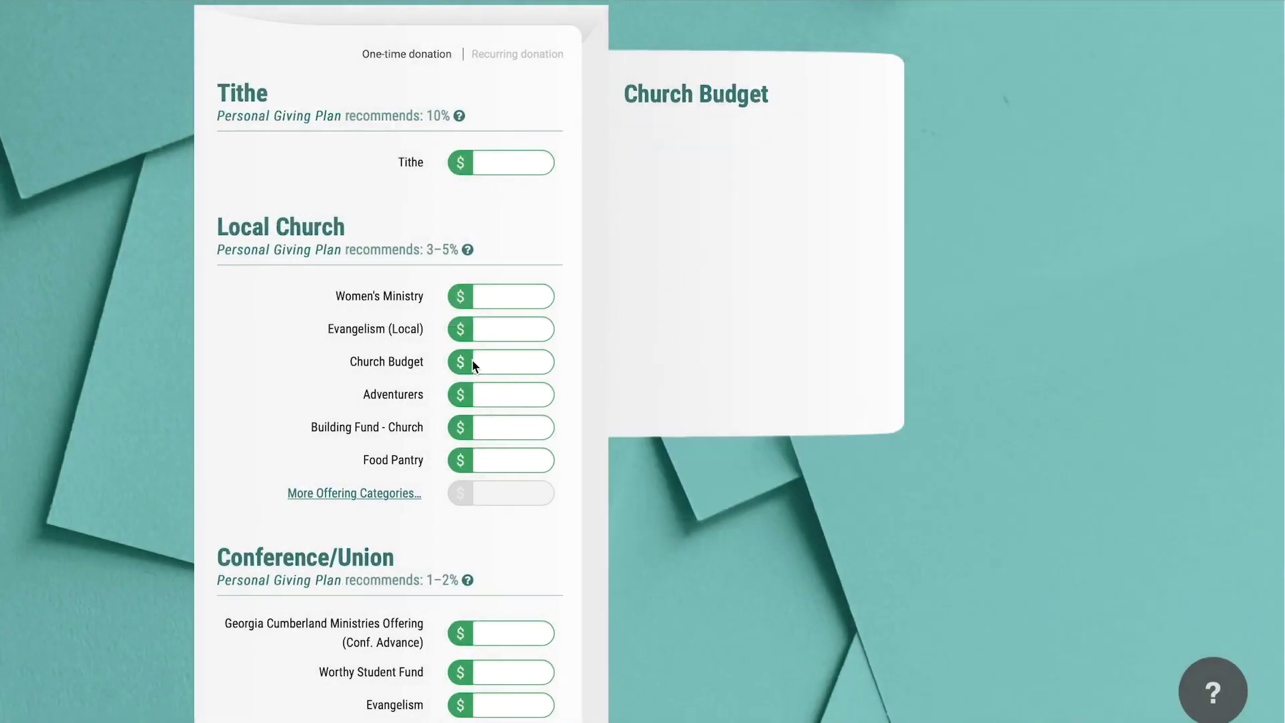
Enter 200 as the Tithe amount and continue to step 2 of 4.
left_click(516, 164)
type("2")
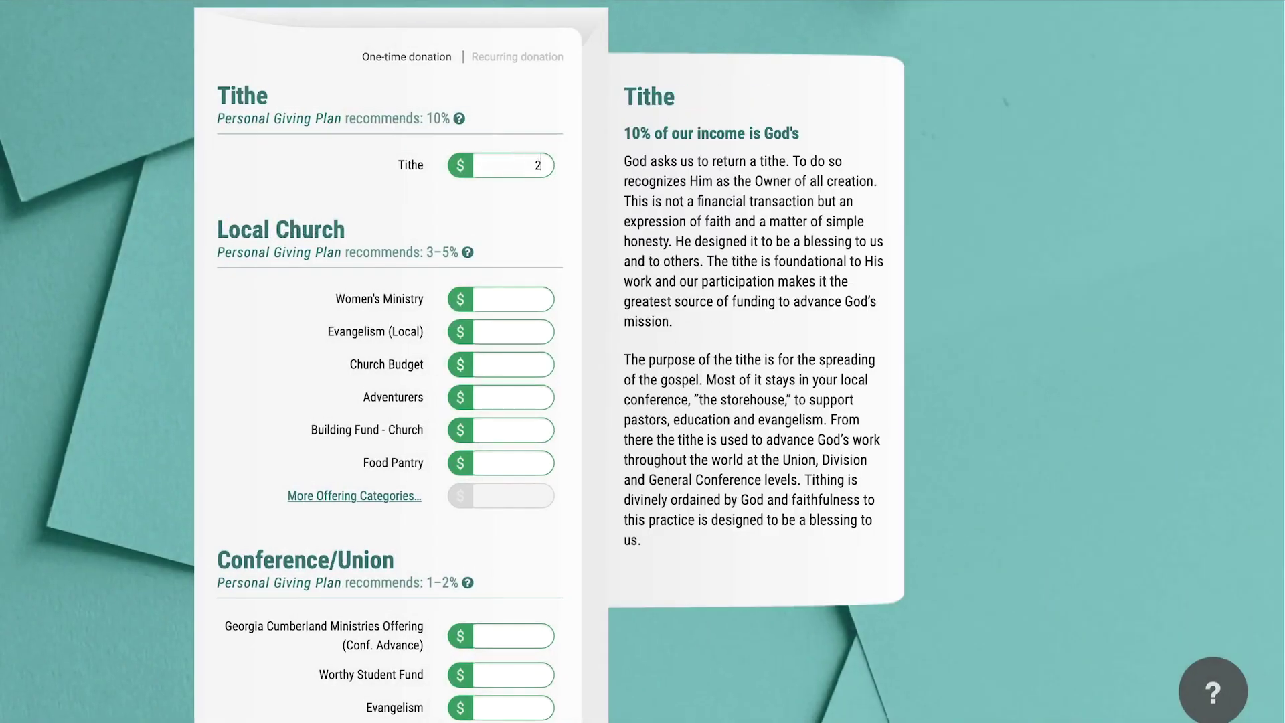
type("00")
scroll(355, 276, "down", 9)
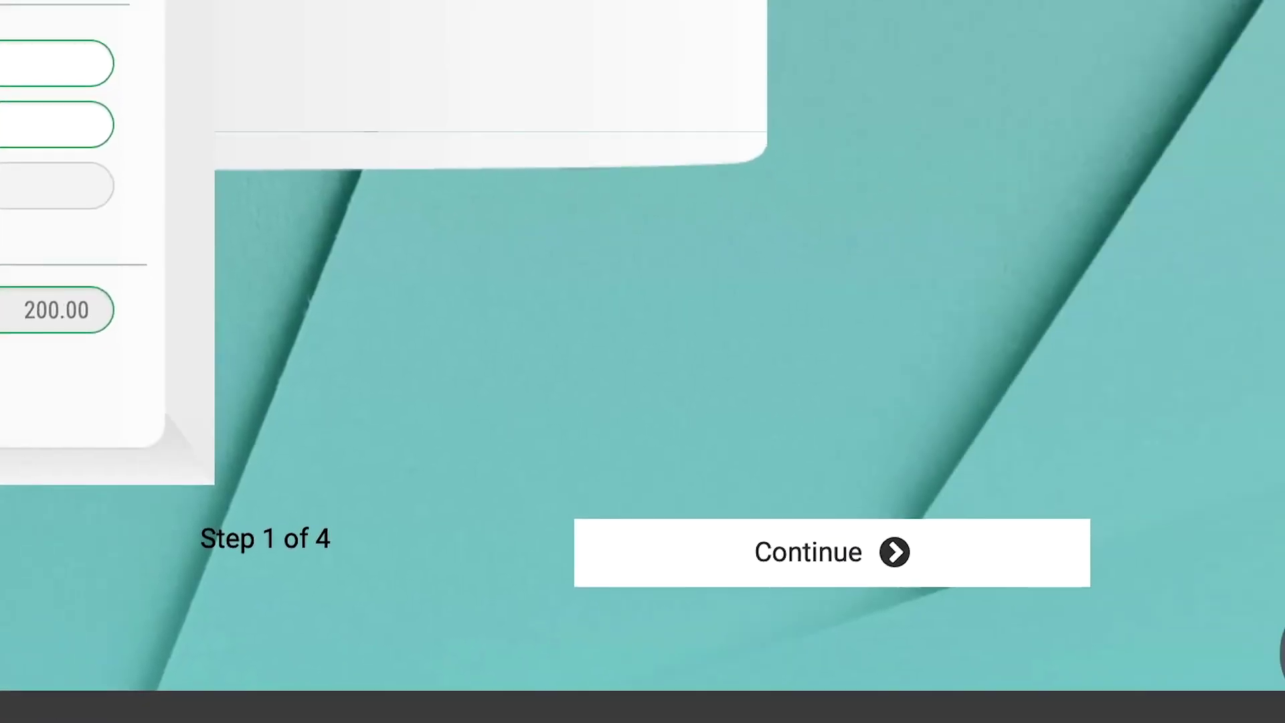
left_click(831, 552)
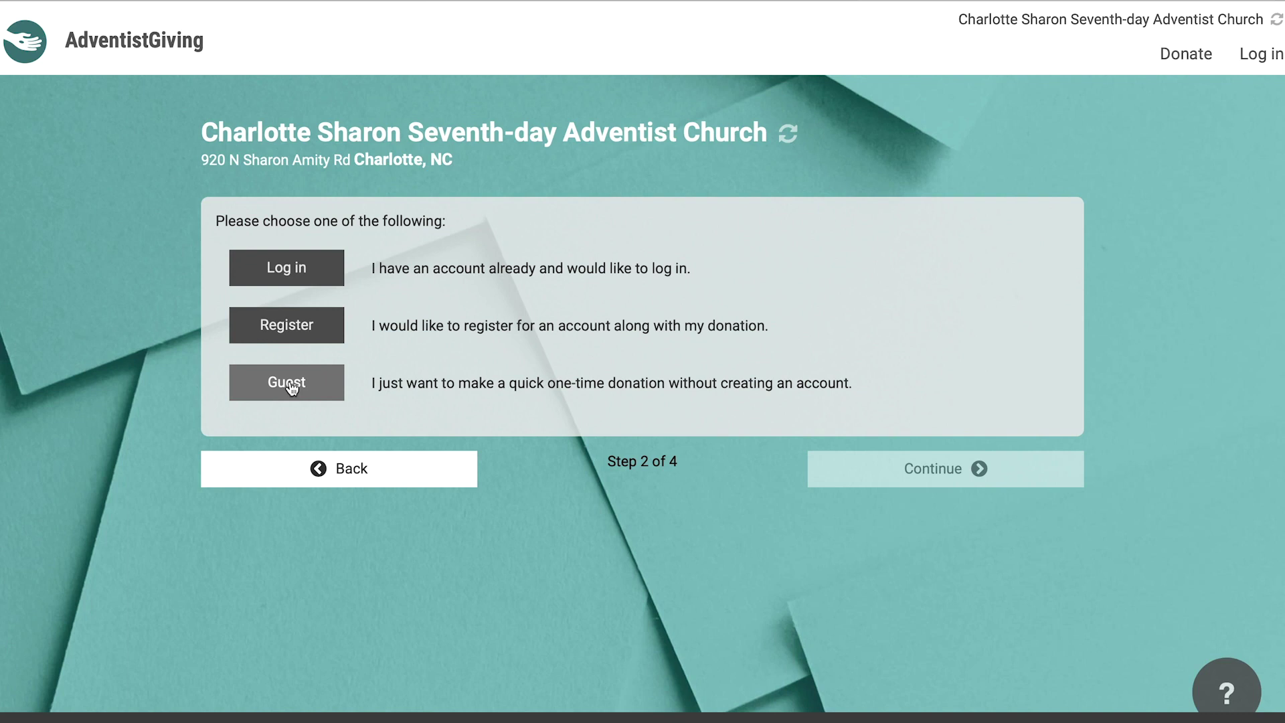
Choose to register a new account and scroll through the Personal Info, Address and Password form.
left_click(295, 329)
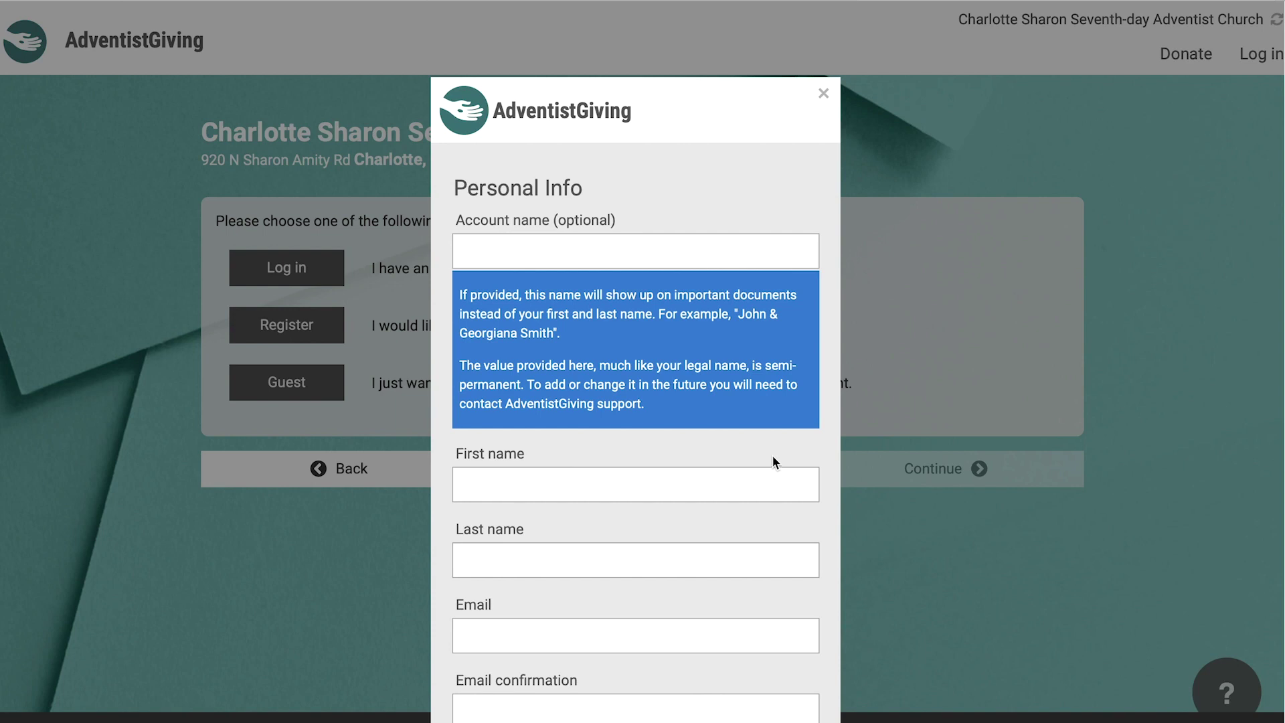
scroll(772, 455, "down", 9)
scroll(772, 455, "down", 7)
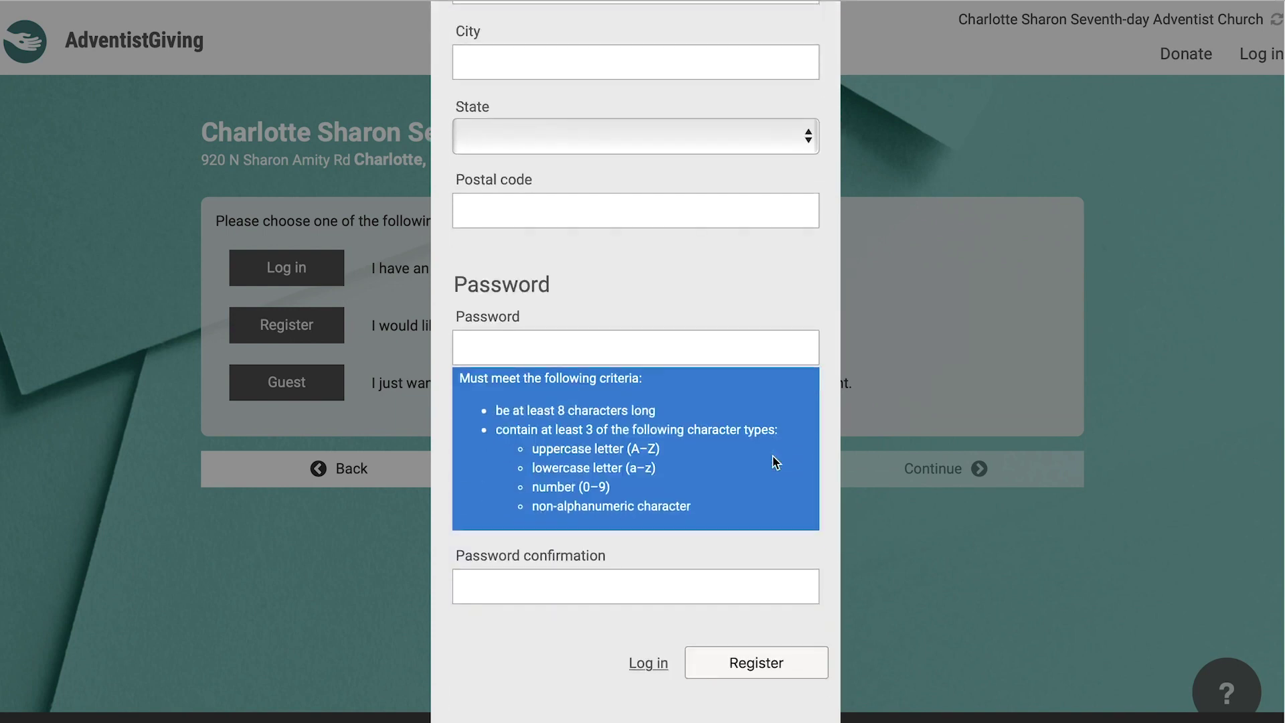
scroll(773, 458, "up", 7)
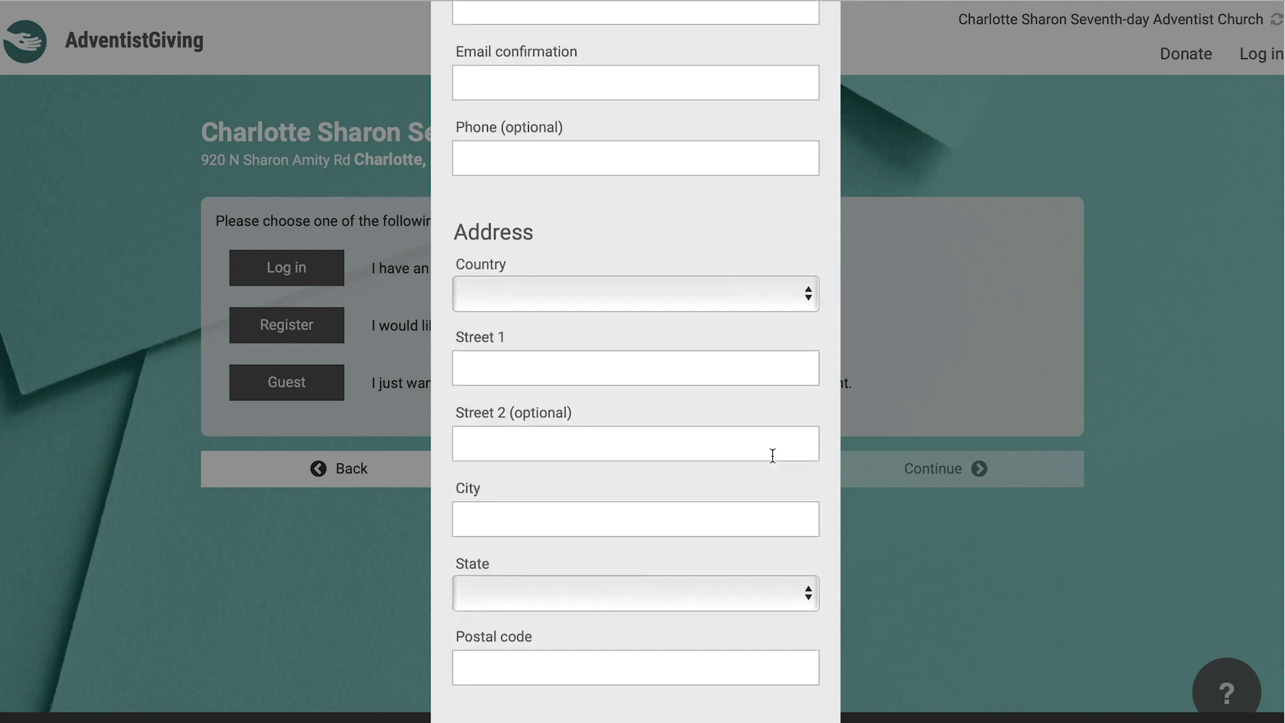
scroll(772, 455, "down", 7)
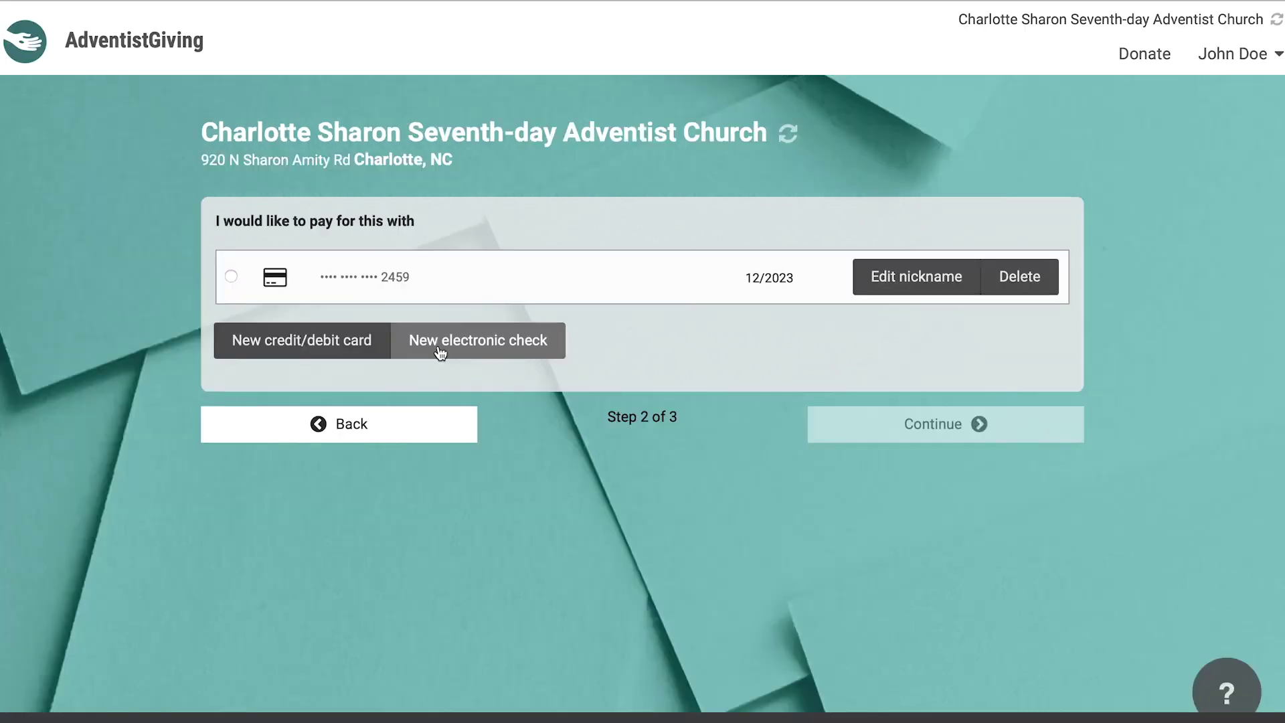
Pay with the saved credit card and scroll the review of the 200.00 Women's Ministry donation.
left_click(231, 277)
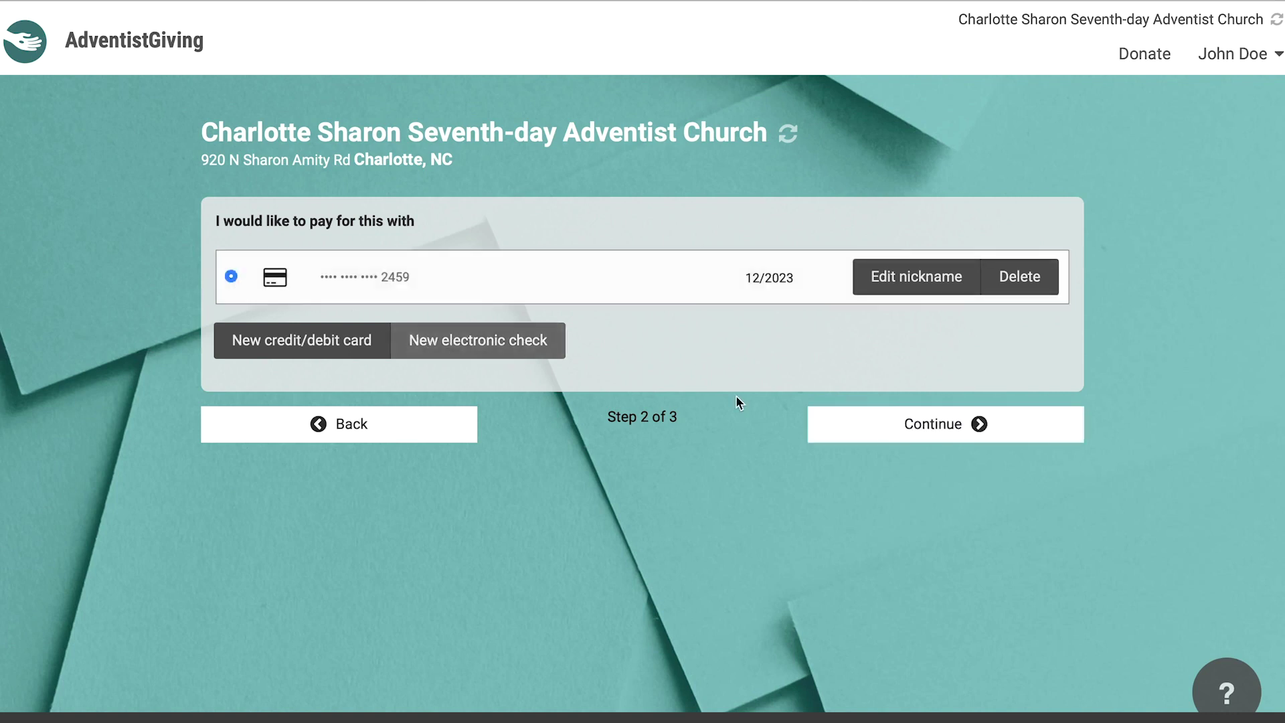
left_click(852, 426)
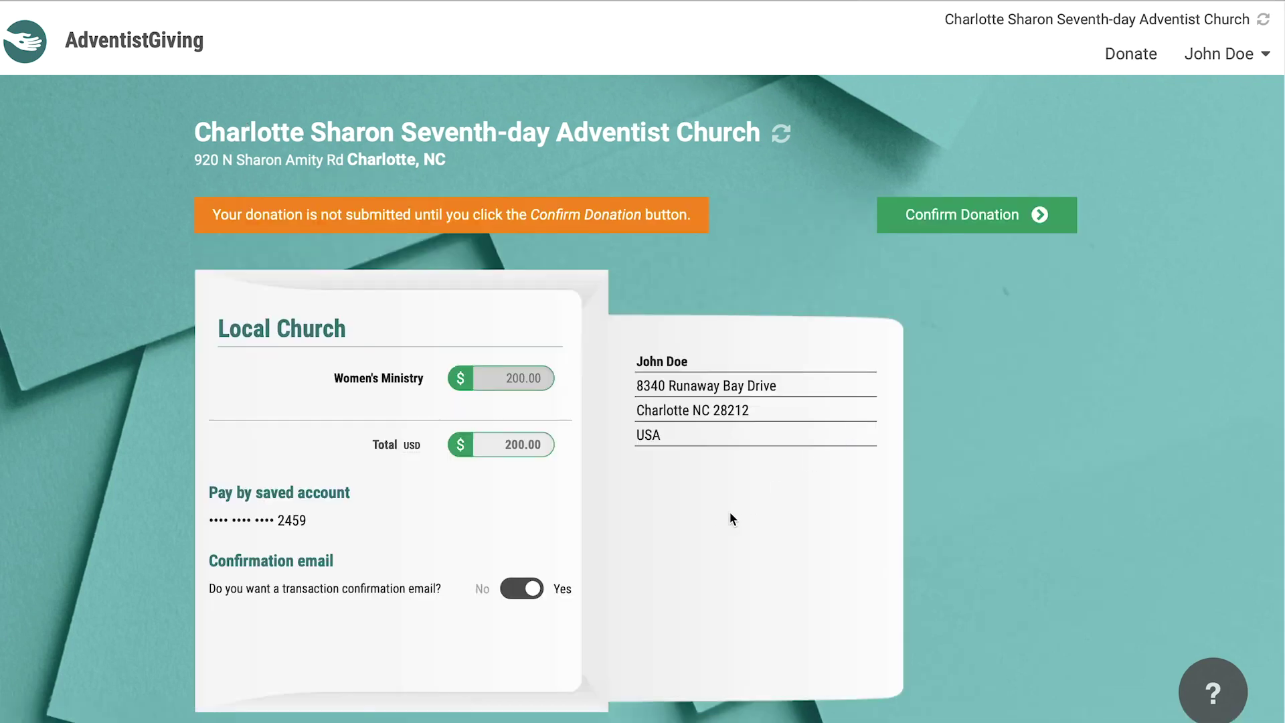
scroll(716, 518, "down", 2)
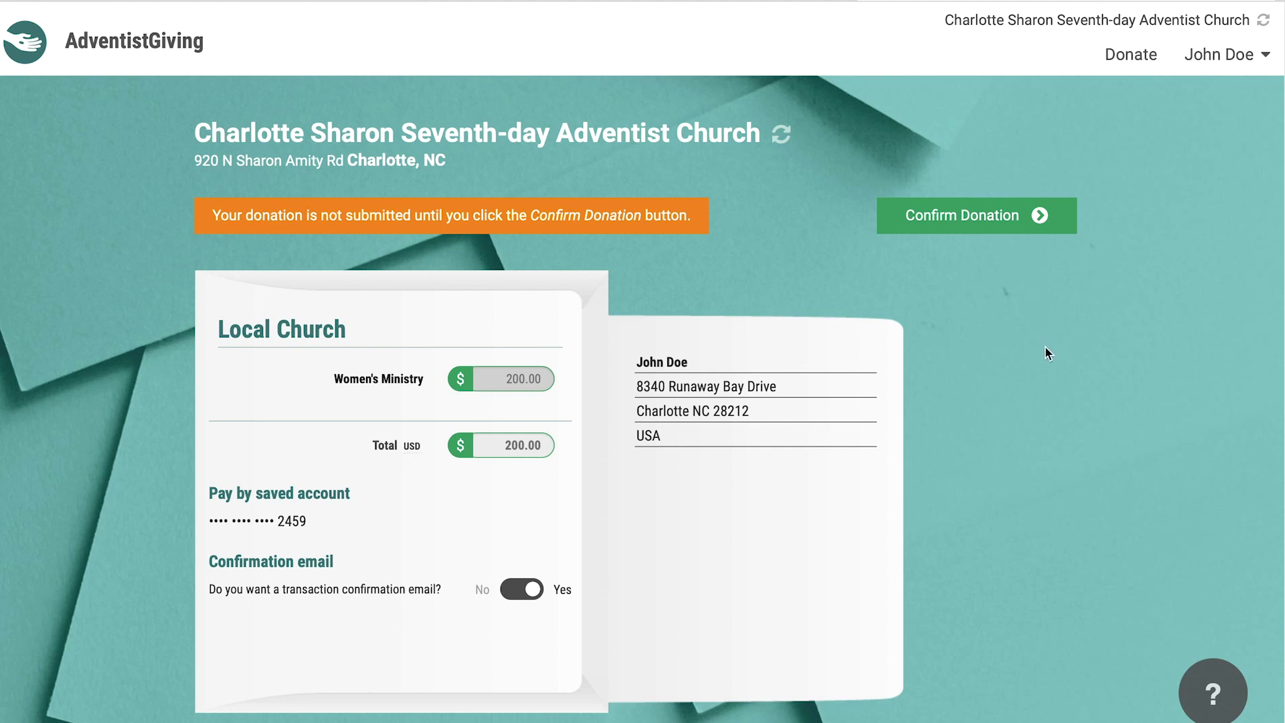
Open Account history & profile, expand the Mar 18, 2020 donation, then view the Recurring donations.
left_click(1238, 72)
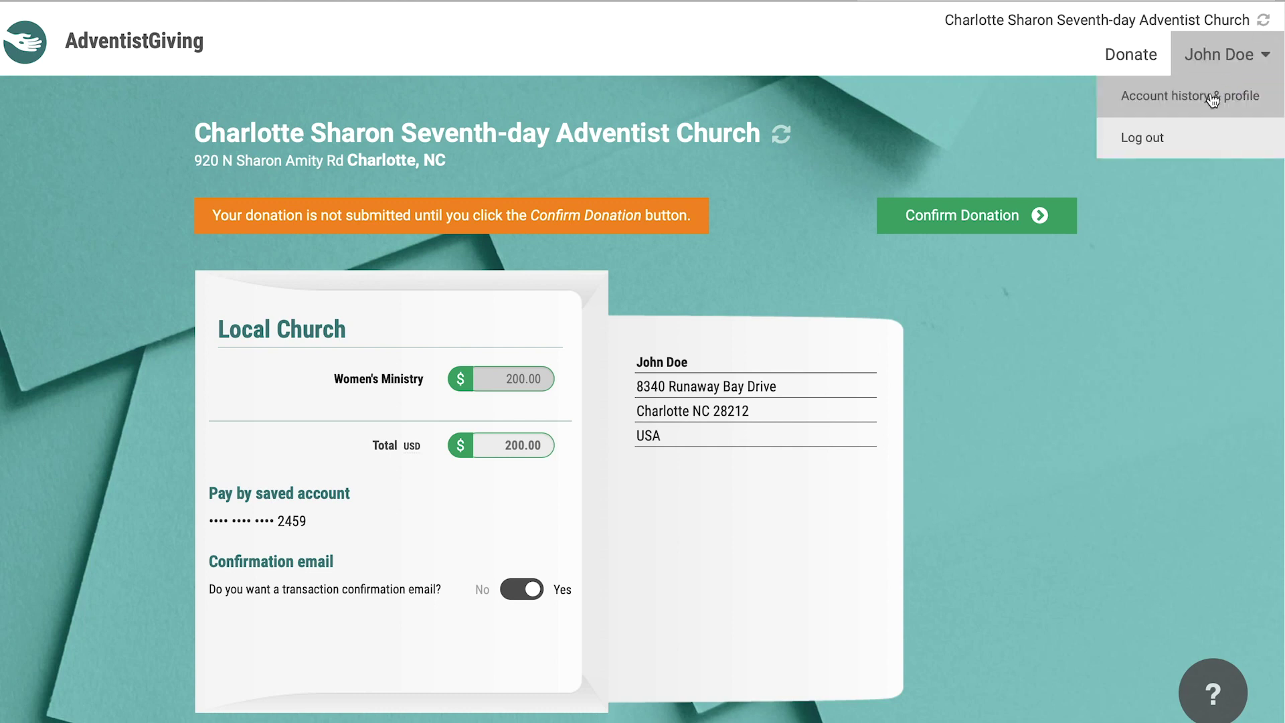
left_click(1212, 99)
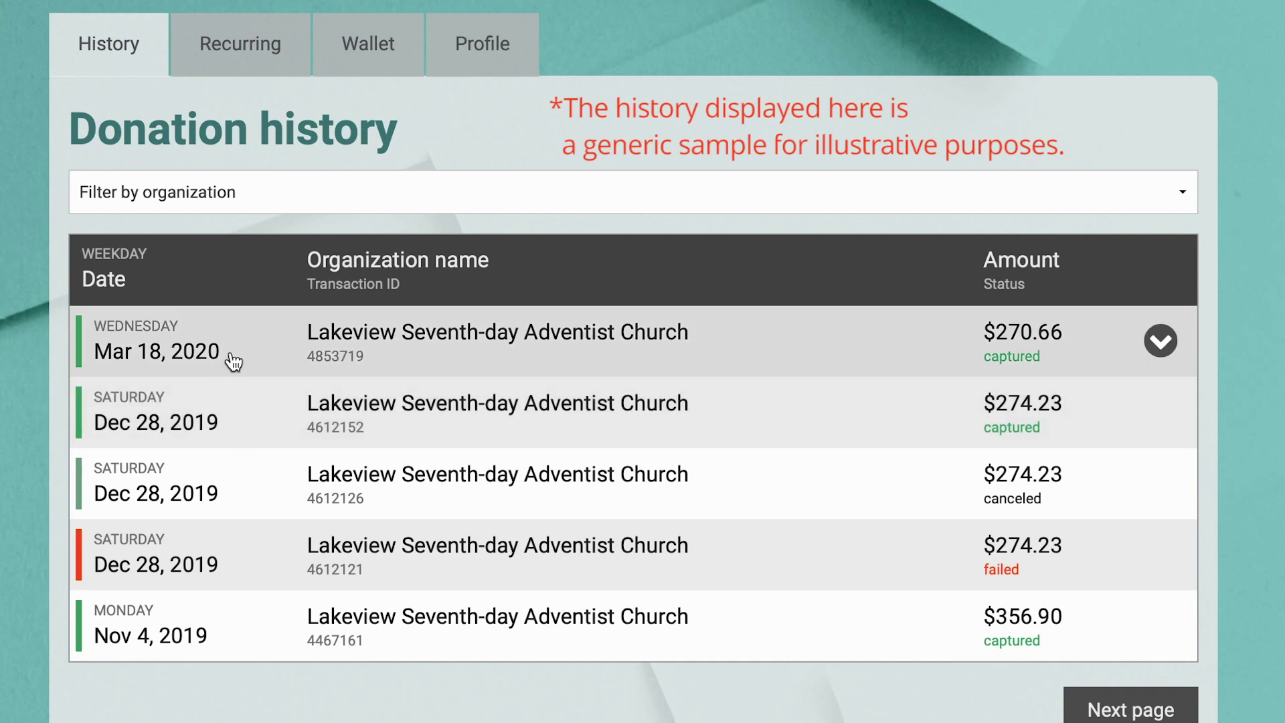
left_click(256, 353)
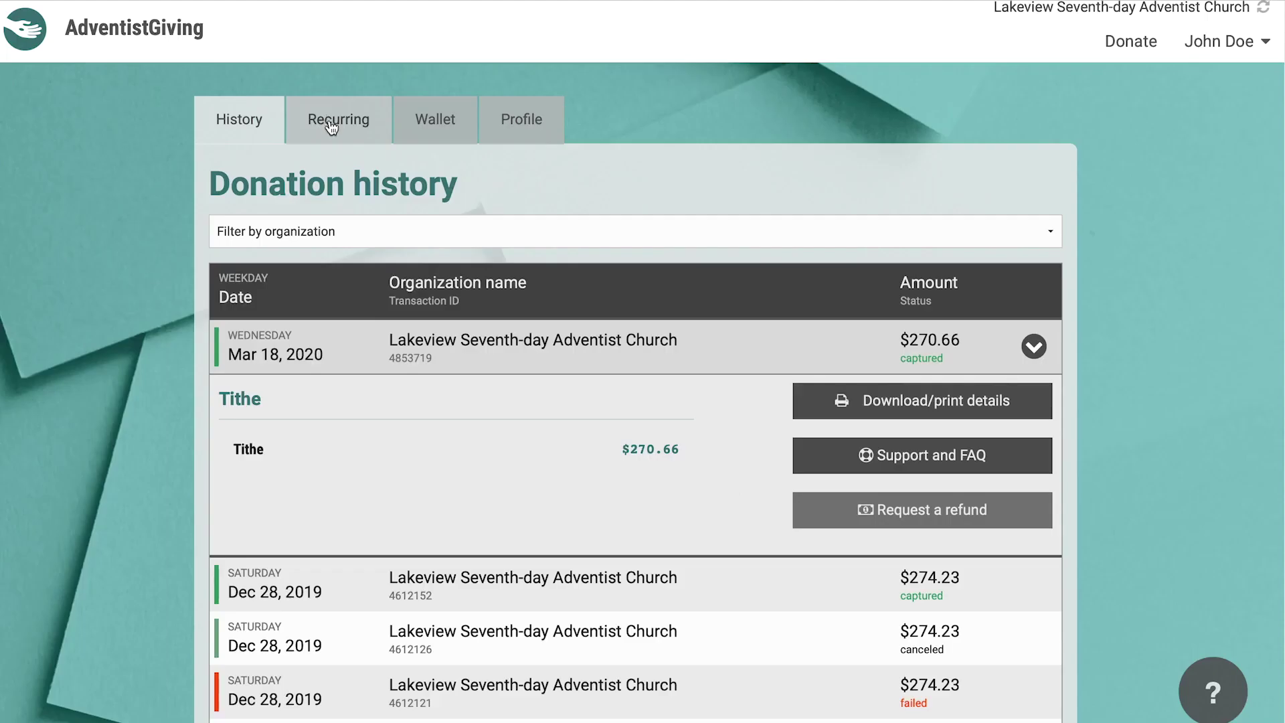
left_click(231, 53)
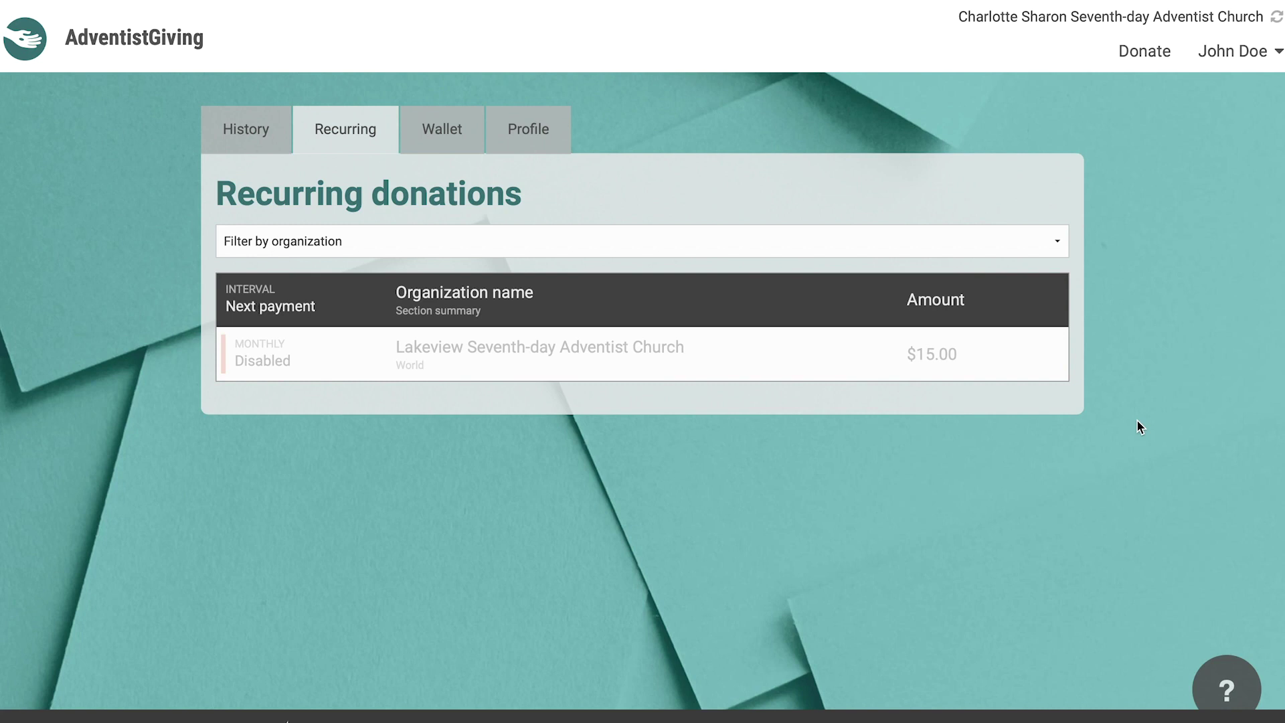
left_click(1158, 51)
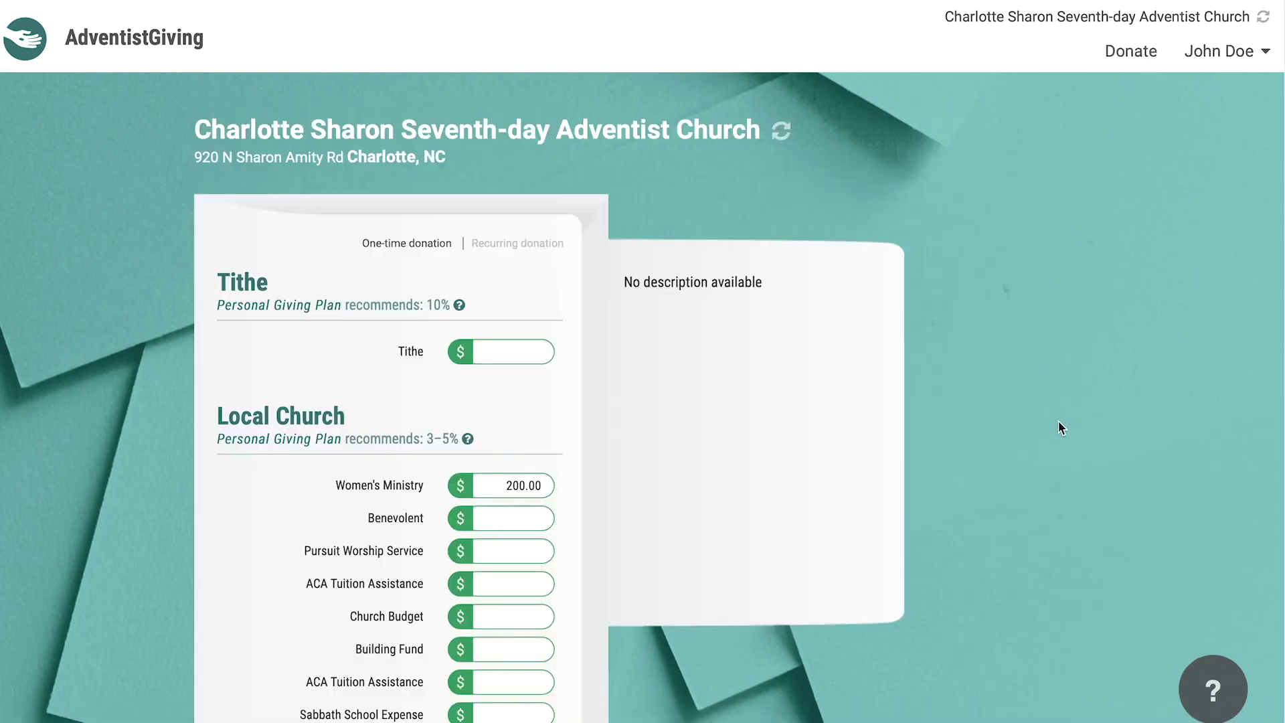
mouse_move(414, 246)
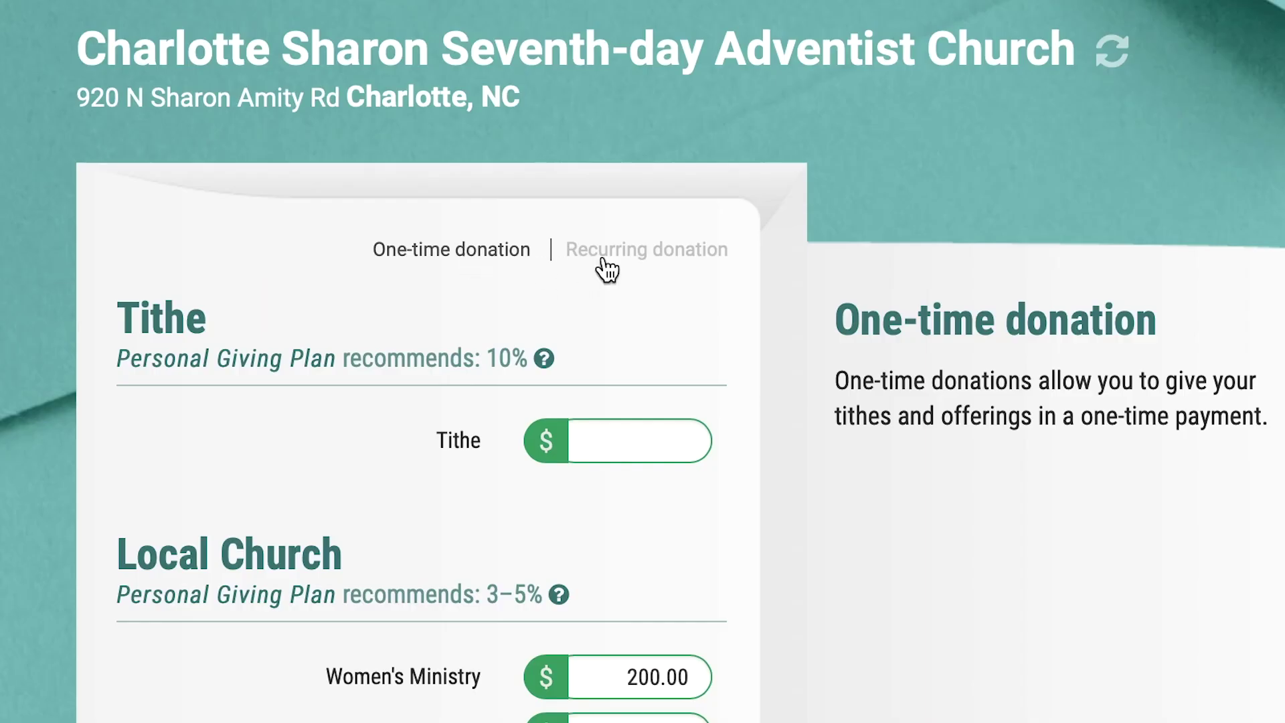
mouse_move(500, 247)
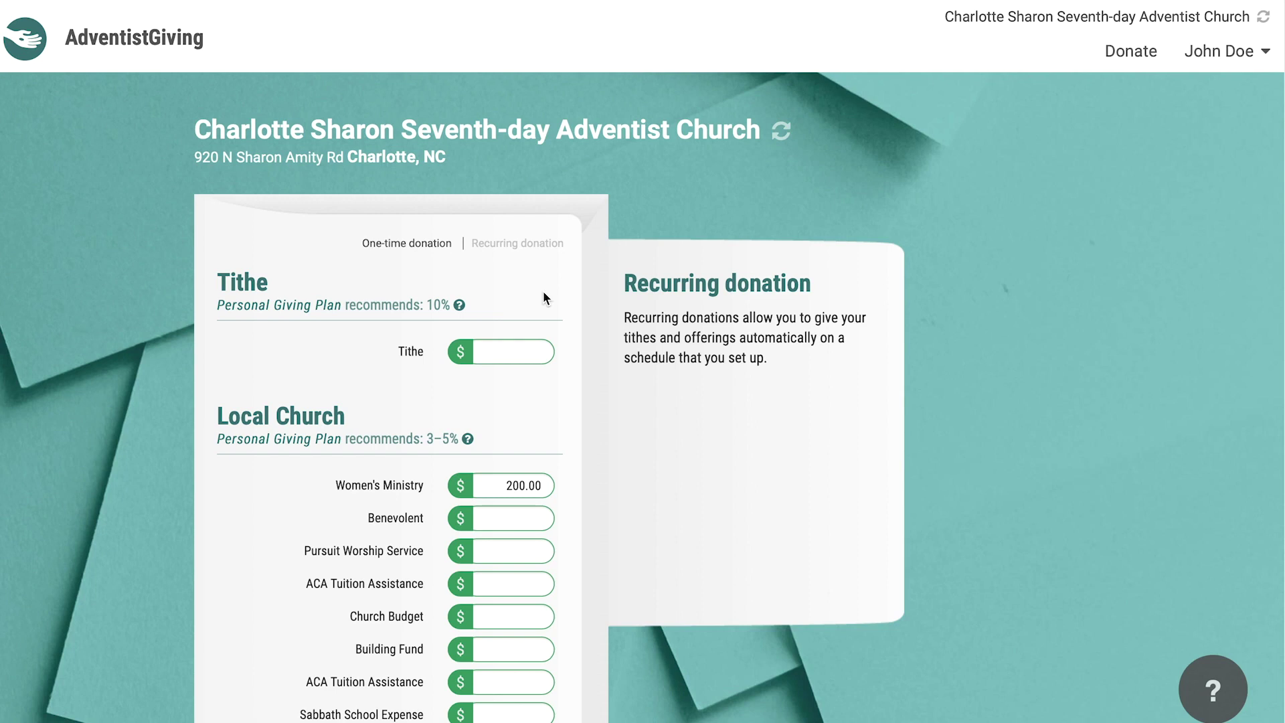
Make it a recurring donation every two weeks starting 2020-03-20, then reach the biweekly income field.
left_click(530, 245)
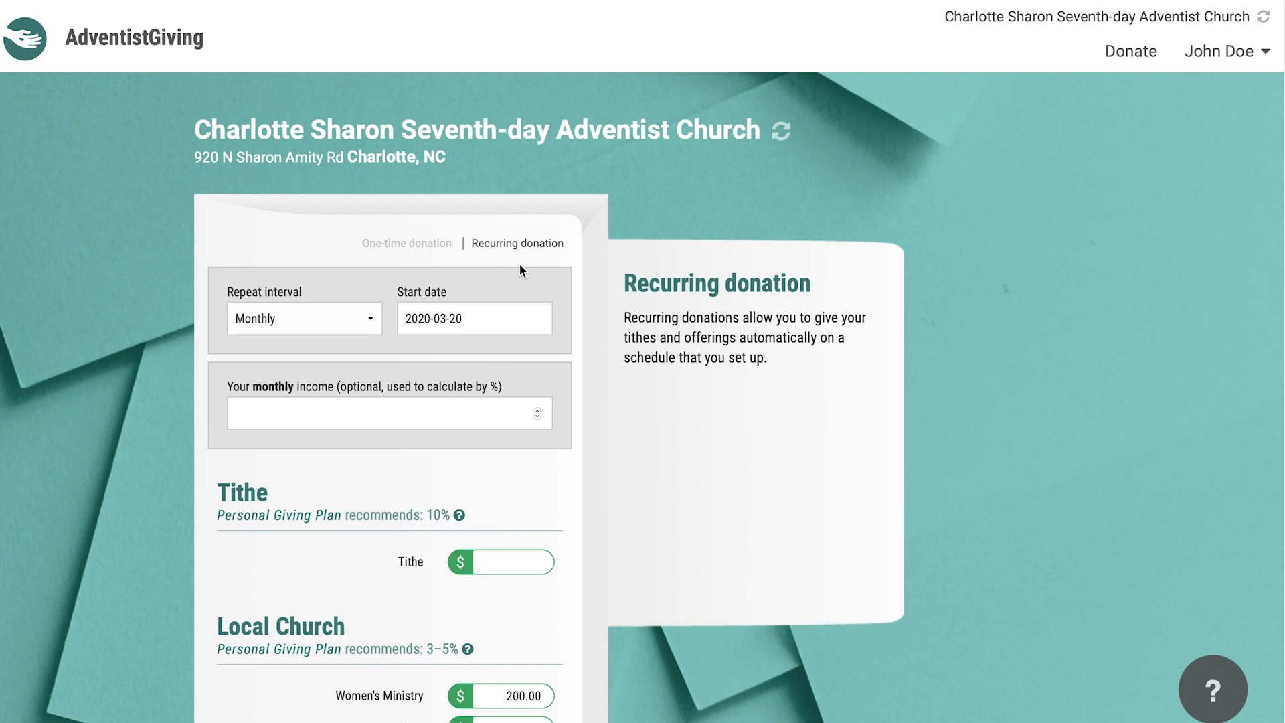
left_click(341, 321)
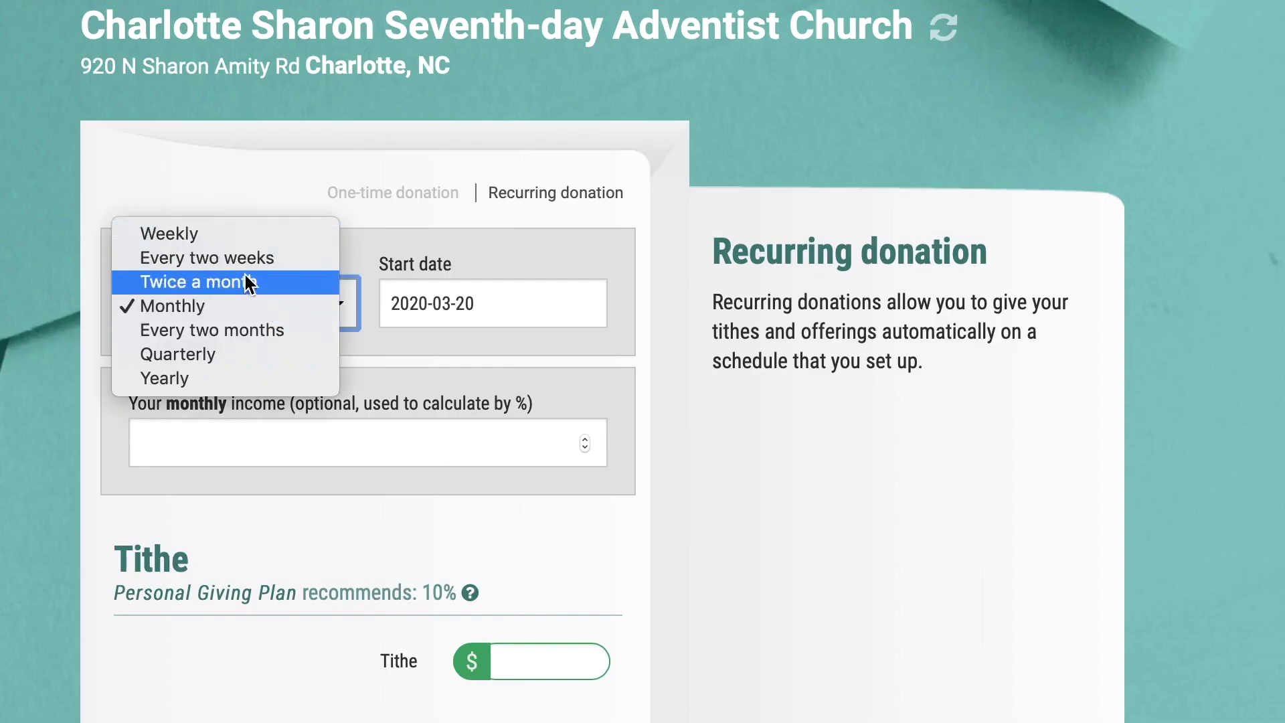
left_click(255, 256)
left_click(424, 306)
left_click(213, 435)
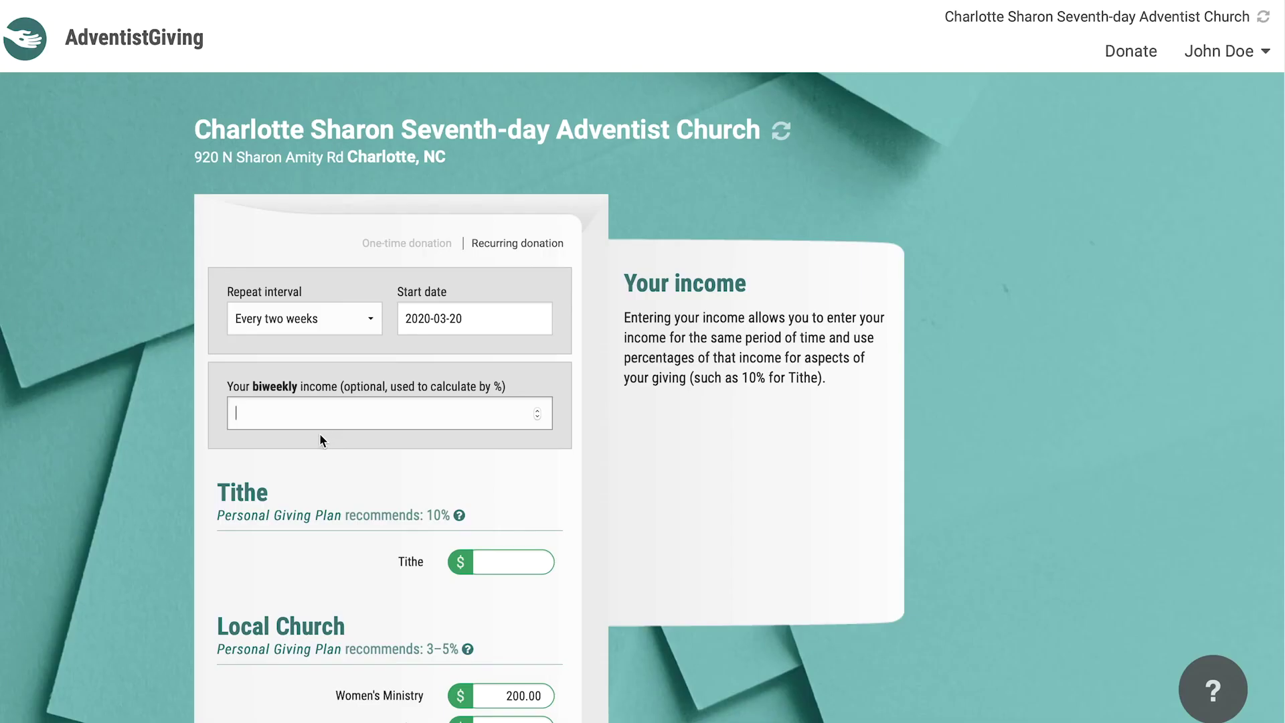
scroll(262, 476, "down", 6)
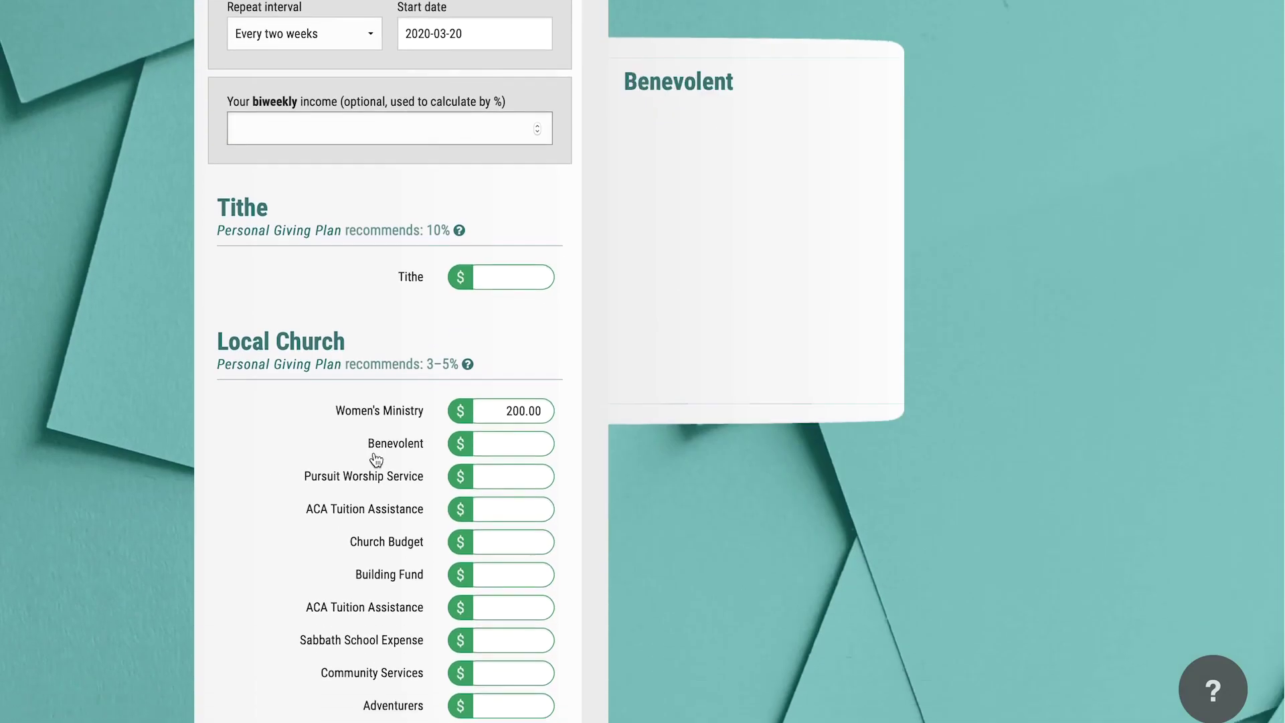